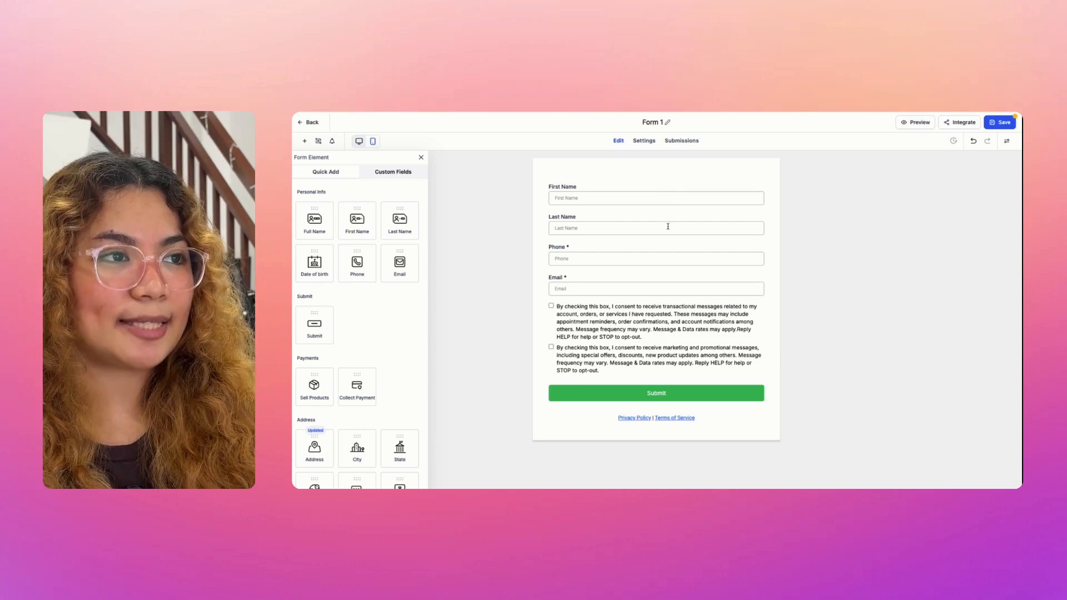
# Step: Delete the consent checkbox block and the Privacy Policy and Terms links from Form 1
pyautogui.click(689, 246)
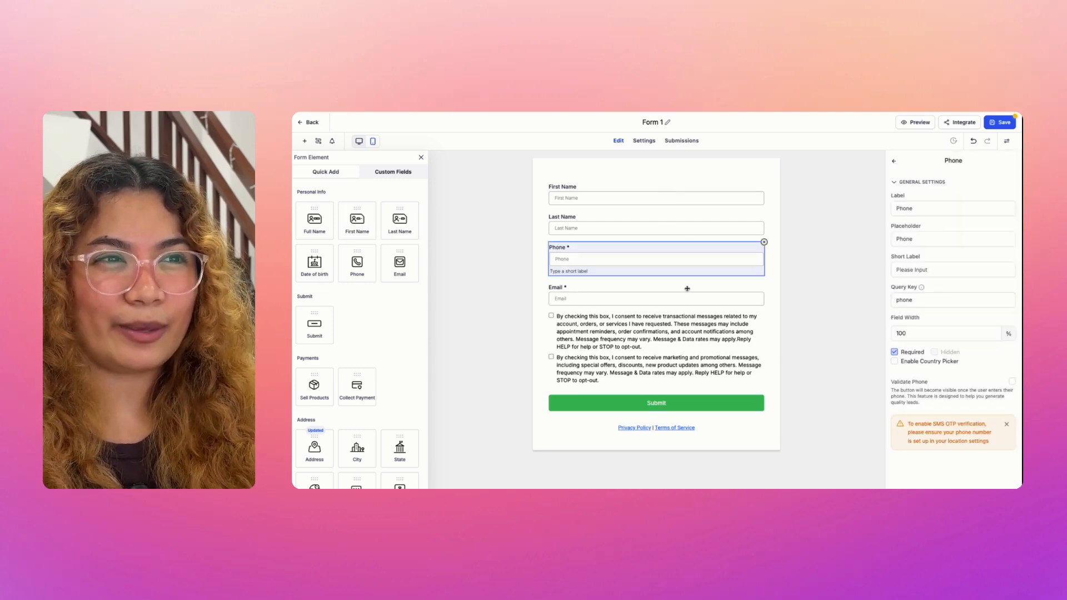
pyautogui.click(689, 287)
pyautogui.click(791, 334)
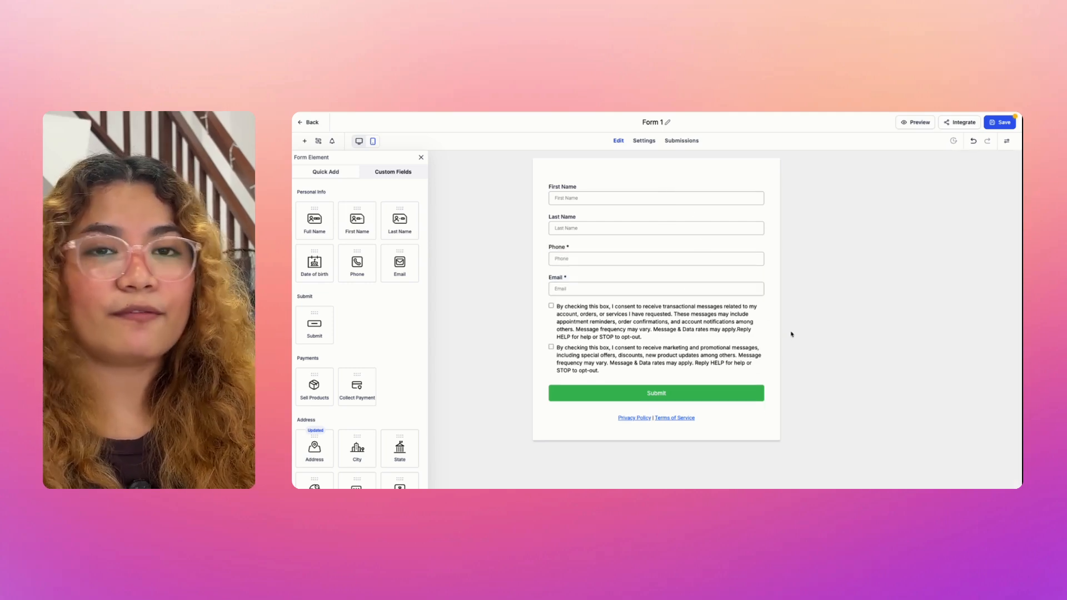
pyautogui.click(739, 318)
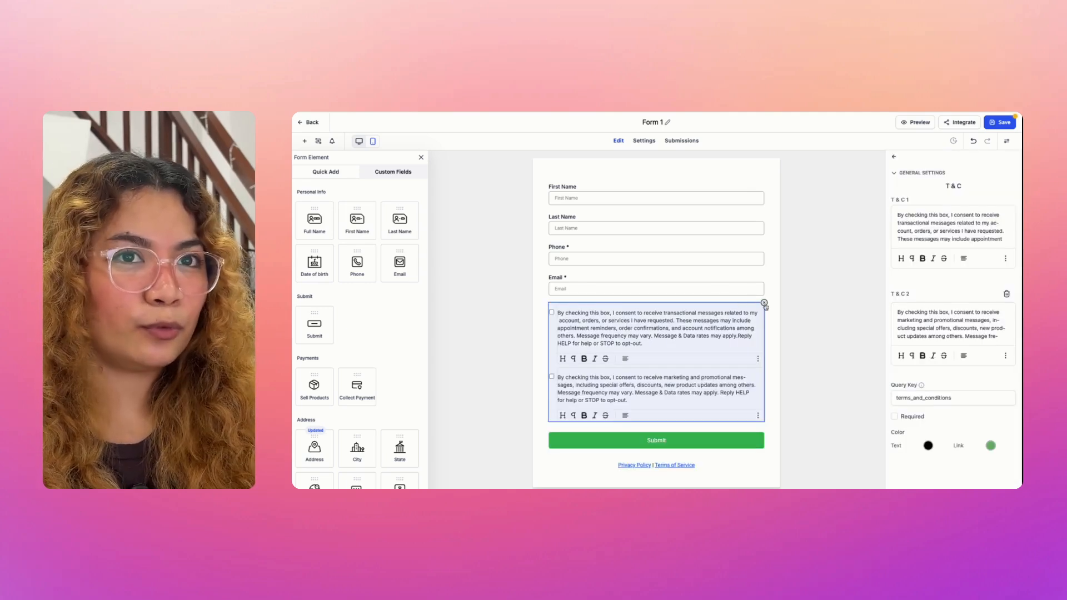
pyautogui.click(763, 303)
pyautogui.click(715, 332)
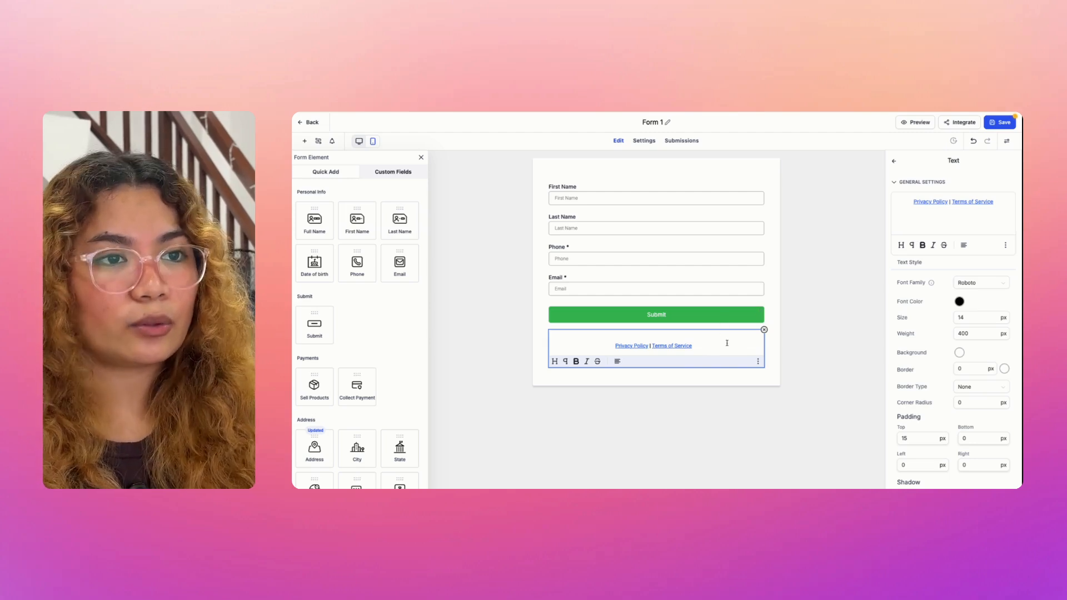
pyautogui.click(764, 330)
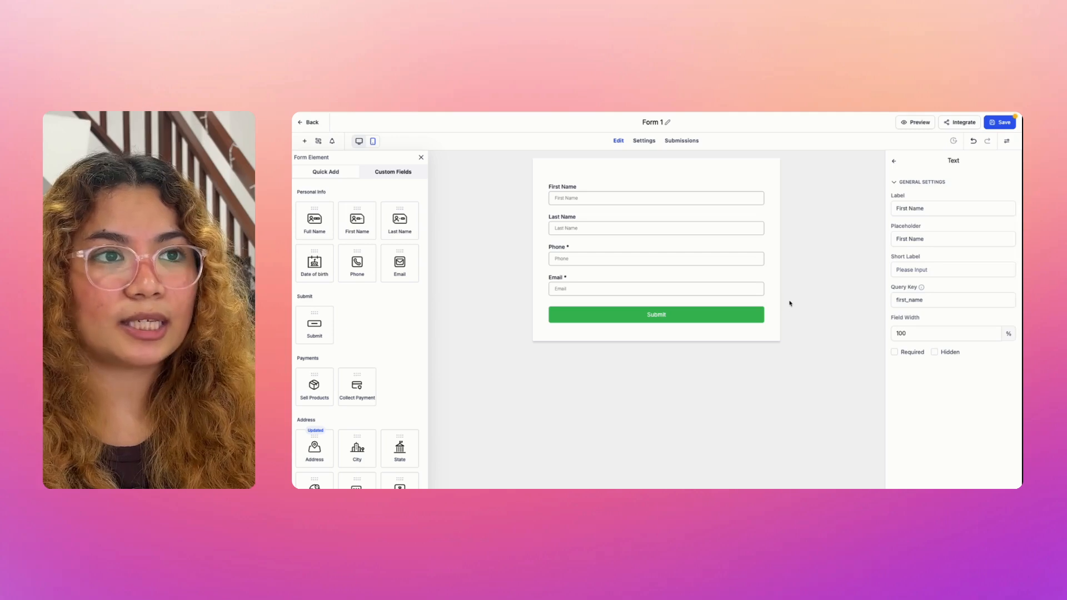
pyautogui.click(772, 269)
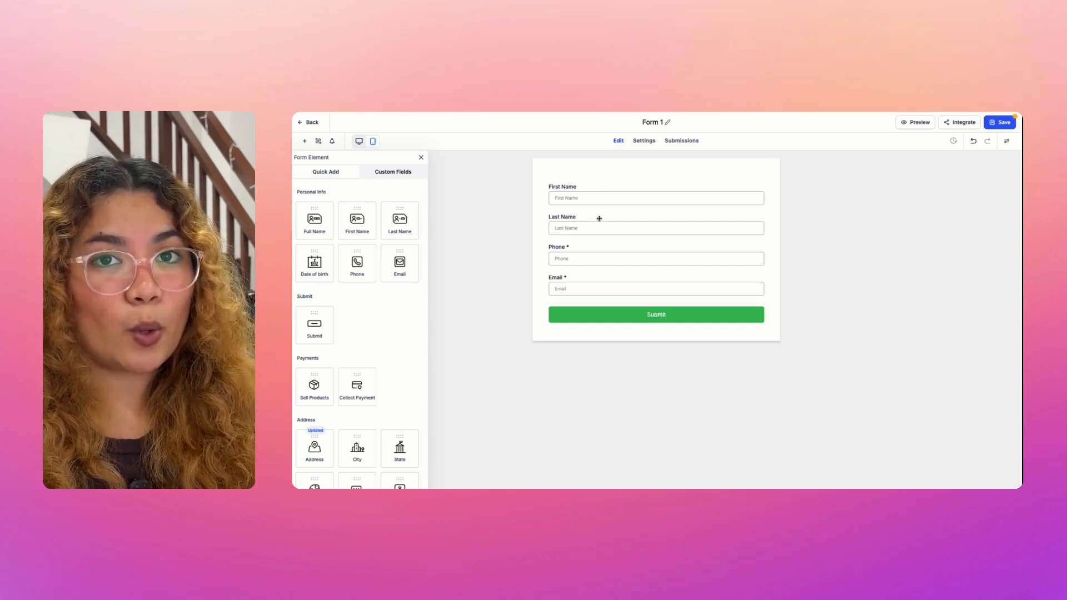
# Step: Save Form 1, then bring up the Pipelines list under Opportunities
pyautogui.click(999, 122)
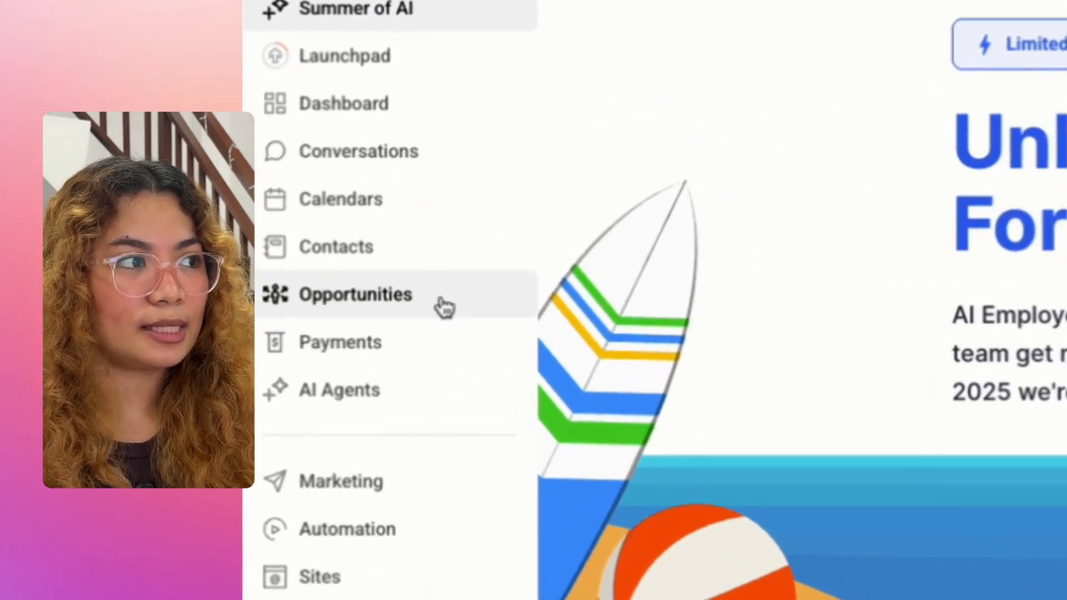
pyautogui.click(445, 307)
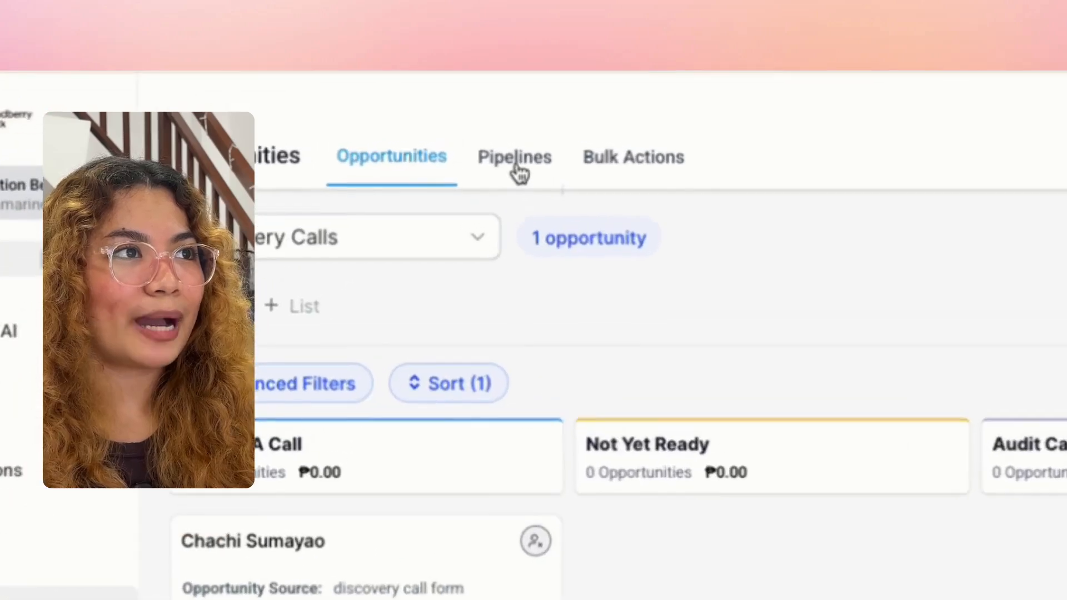
pyautogui.click(488, 142)
# Step: Start a new pipeline named 'Lead Capture Pipeline'
pyautogui.click(925, 207)
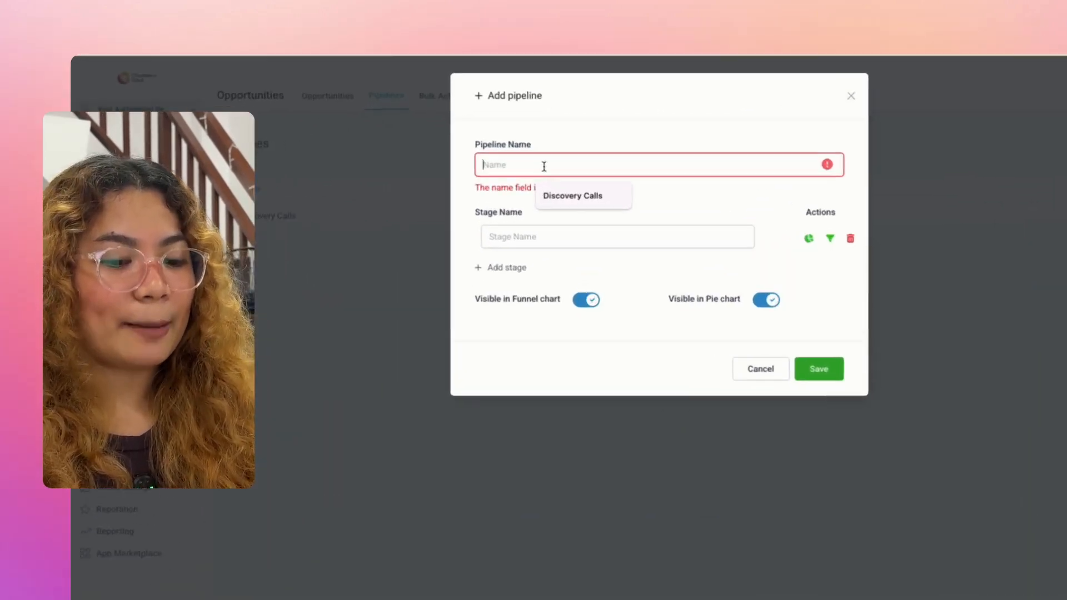
pyautogui.write('Lead ')
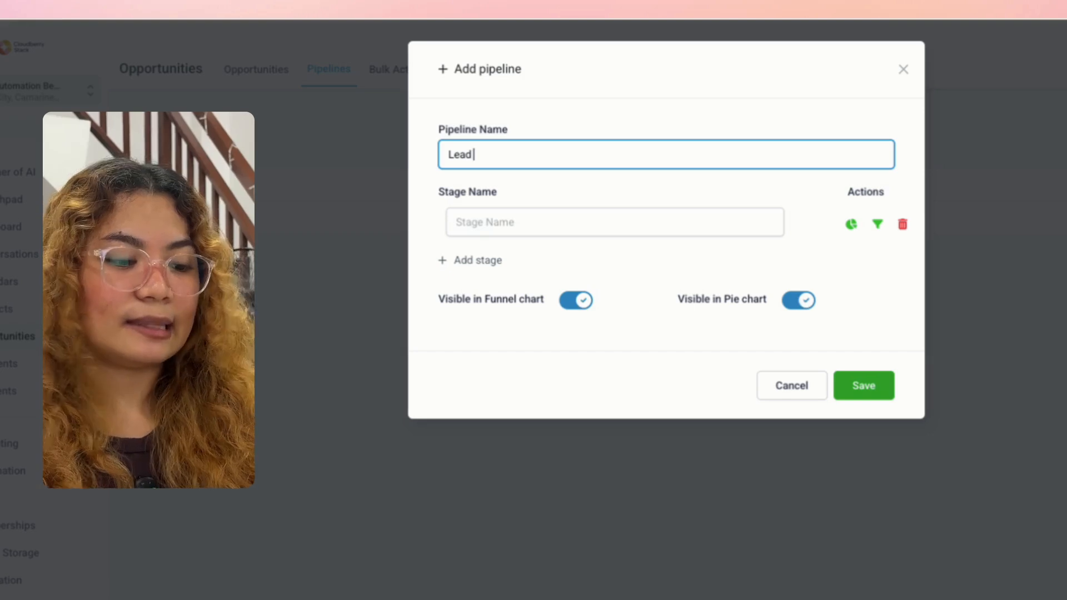
pyautogui.write('Capture Pipeline')
pyautogui.click(690, 85)
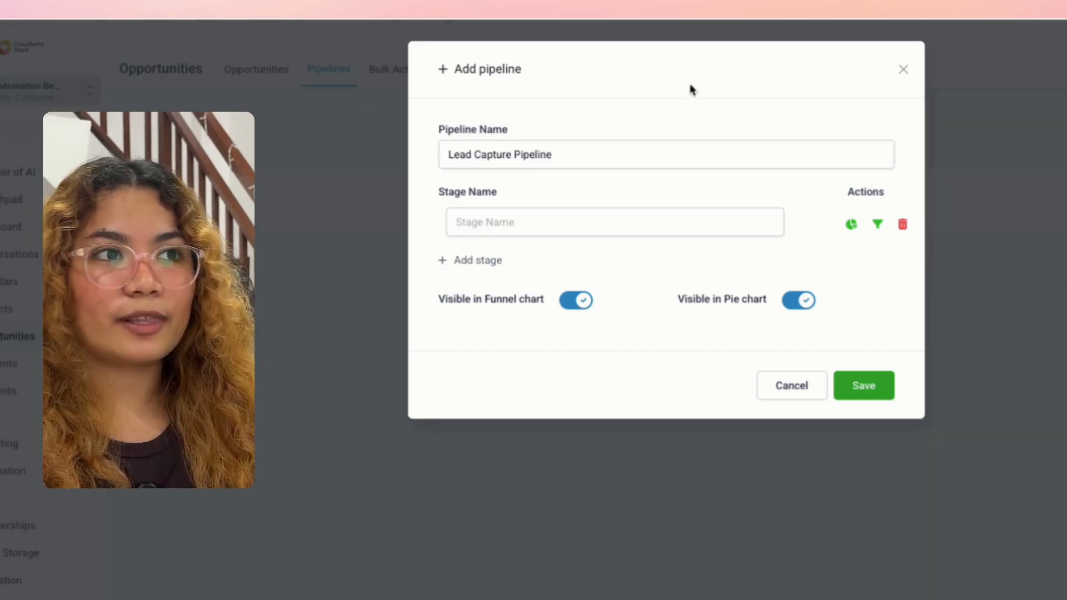
# Step: Add the stages New Lead, Qualified, Contacted and Closed
pyautogui.click(504, 227)
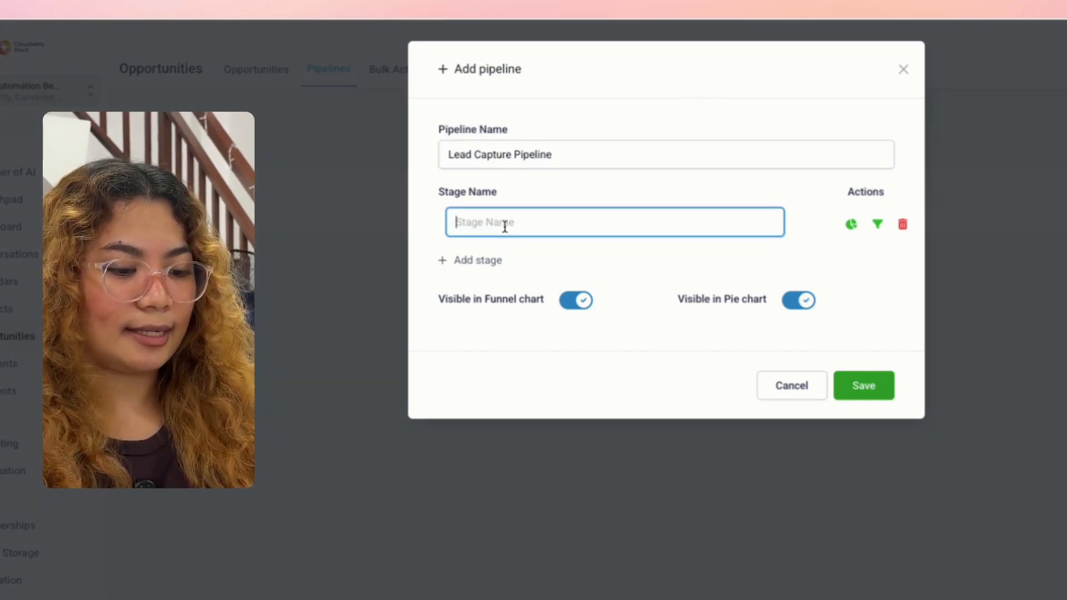
pyautogui.write('New Lead')
pyautogui.press('Return')
pyautogui.write('Qualified')
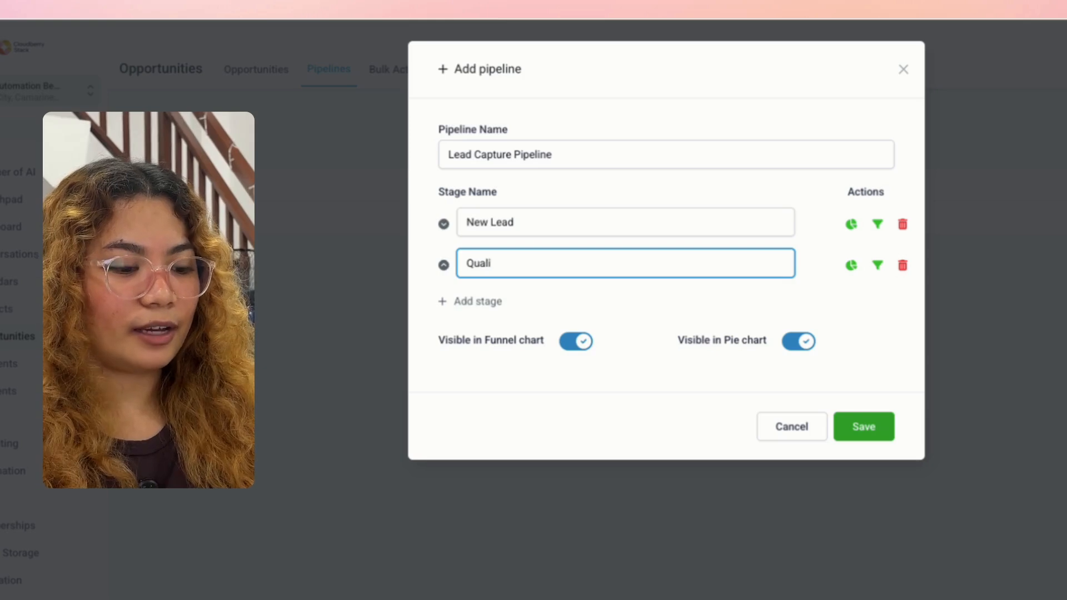
pyautogui.press('Return')
pyautogui.write('Contacted')
pyautogui.press('Return')
pyautogui.write('Closed')
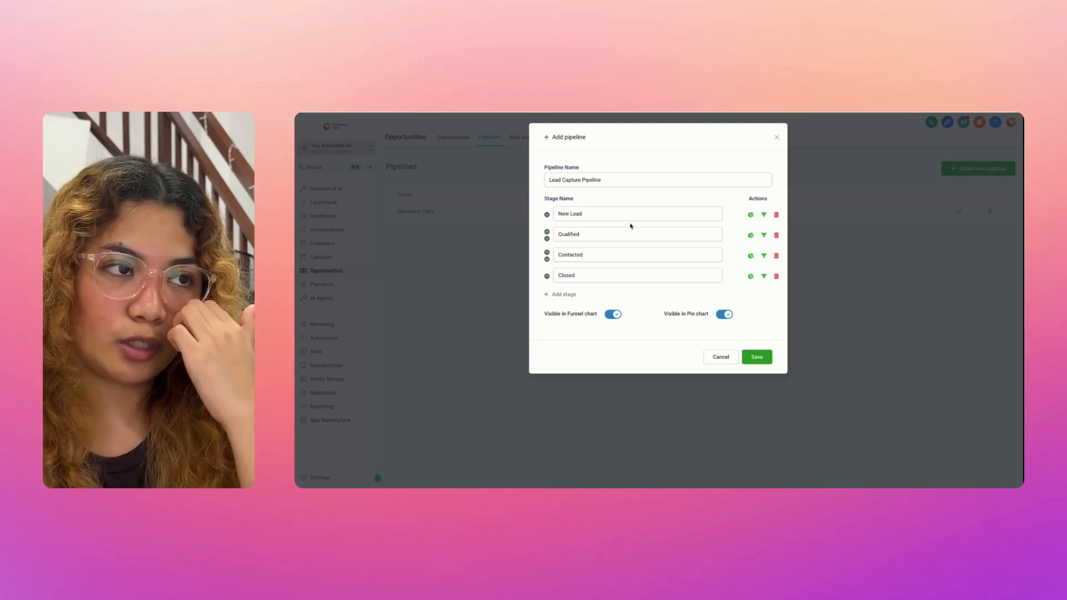
# Step: Check the four stage names and save the Lead Capture Pipeline
pyautogui.click(575, 215)
pyautogui.click(593, 234)
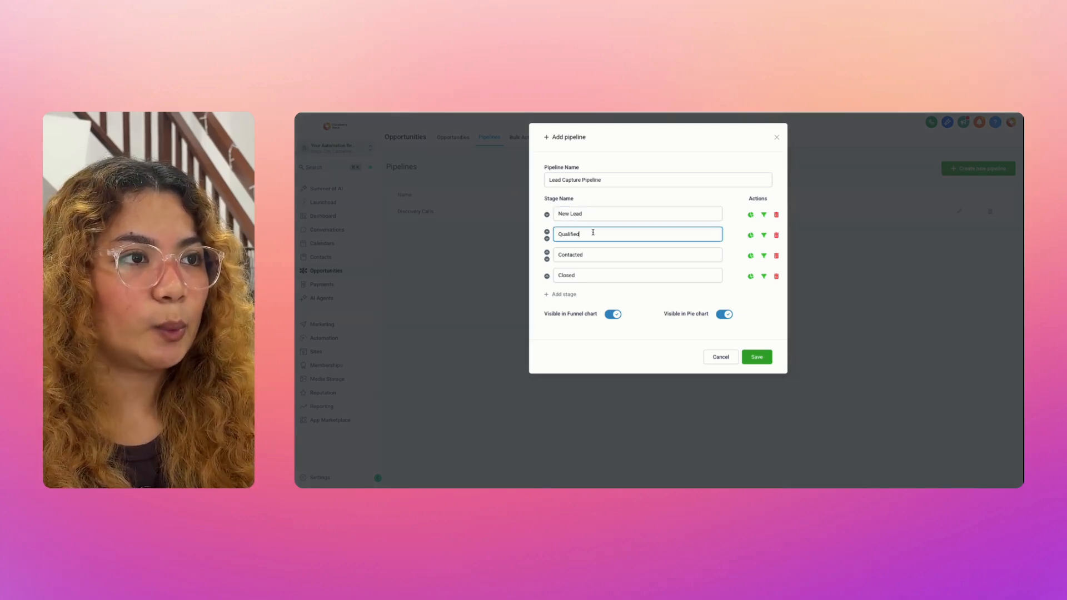
pyautogui.click(595, 253)
pyautogui.click(590, 273)
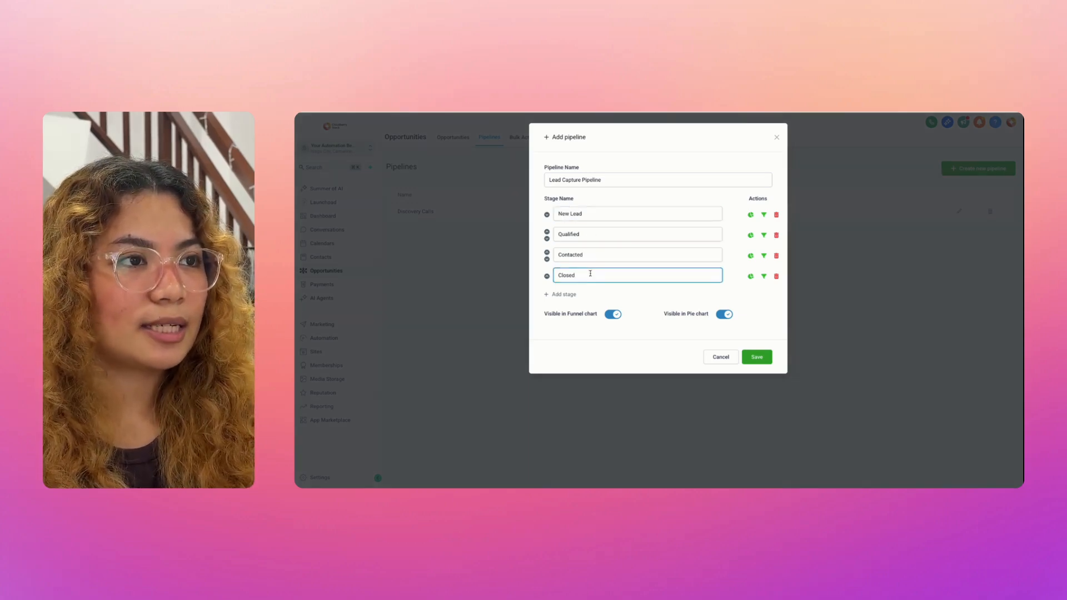
pyautogui.click(757, 357)
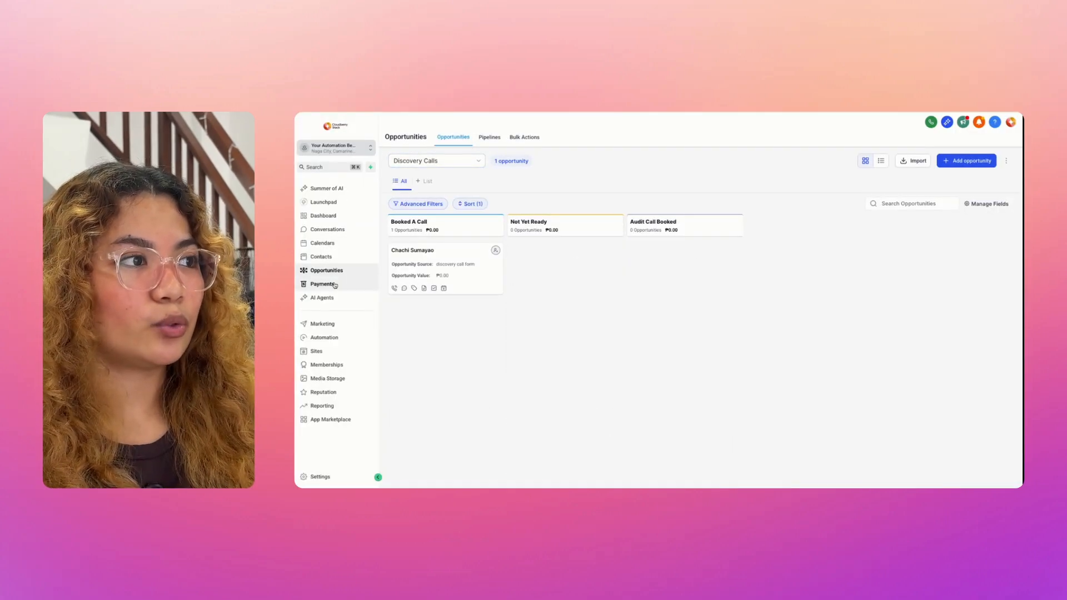
# Step: Switch the board to Lead Capture Pipeline and review the Add opportunity form's contact, email and phone fields
pyautogui.click(453, 162)
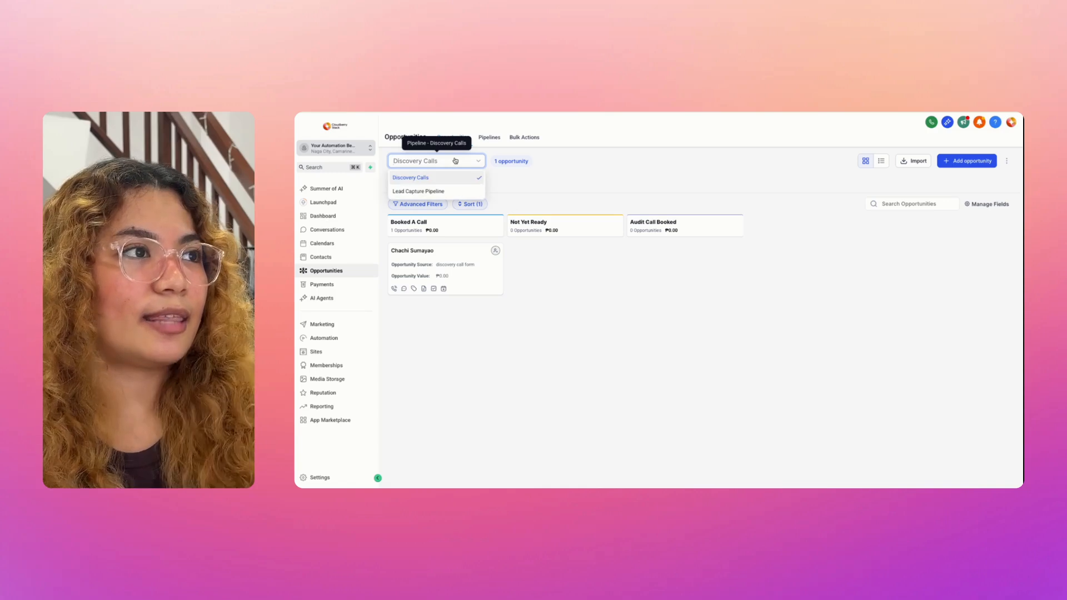
pyautogui.click(457, 194)
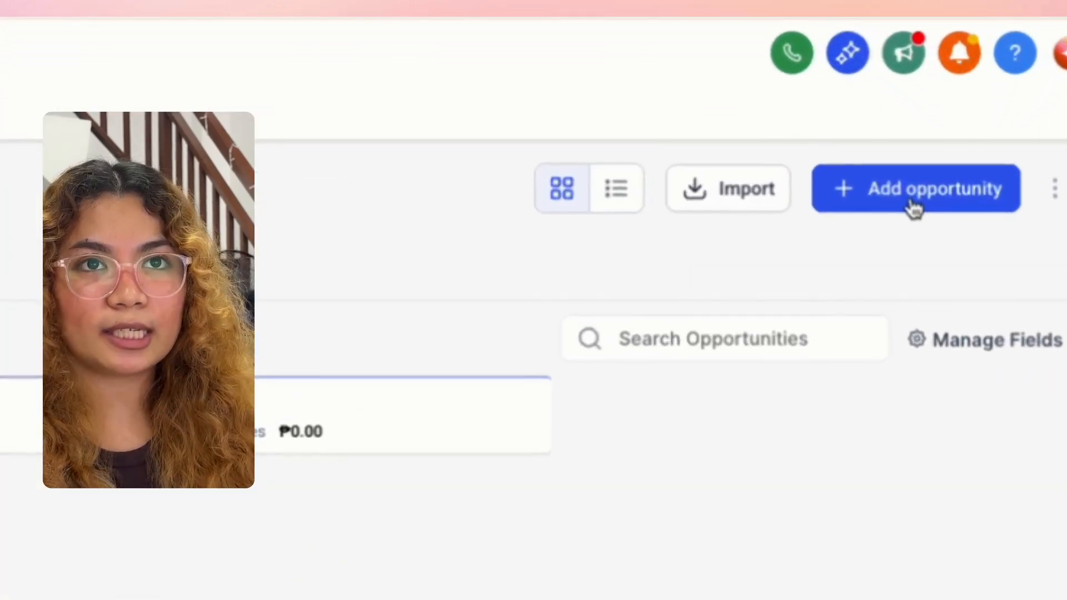
pyautogui.click(965, 163)
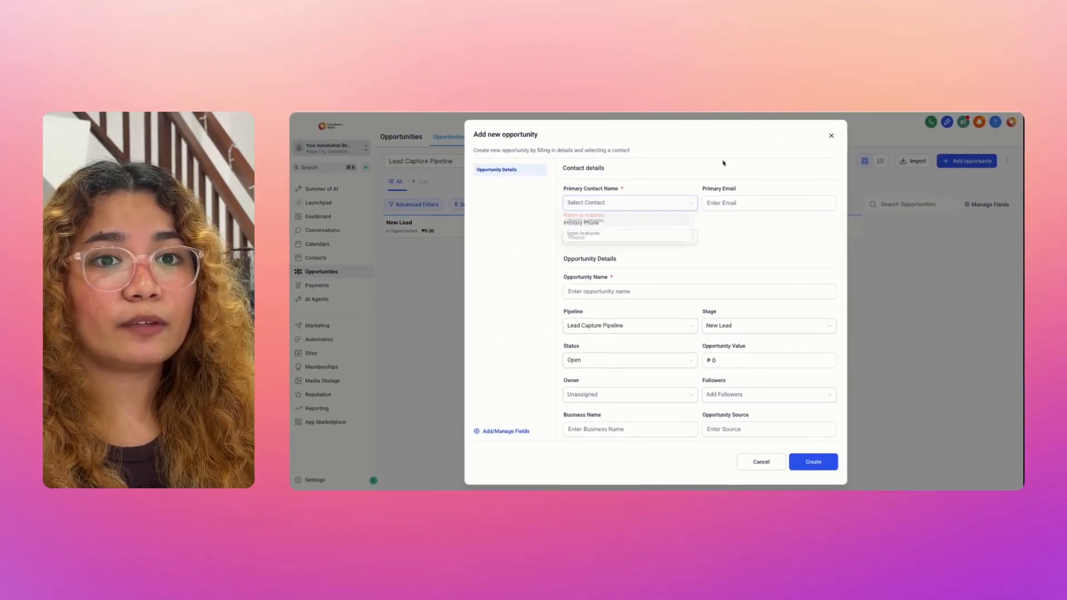
pyautogui.click(596, 204)
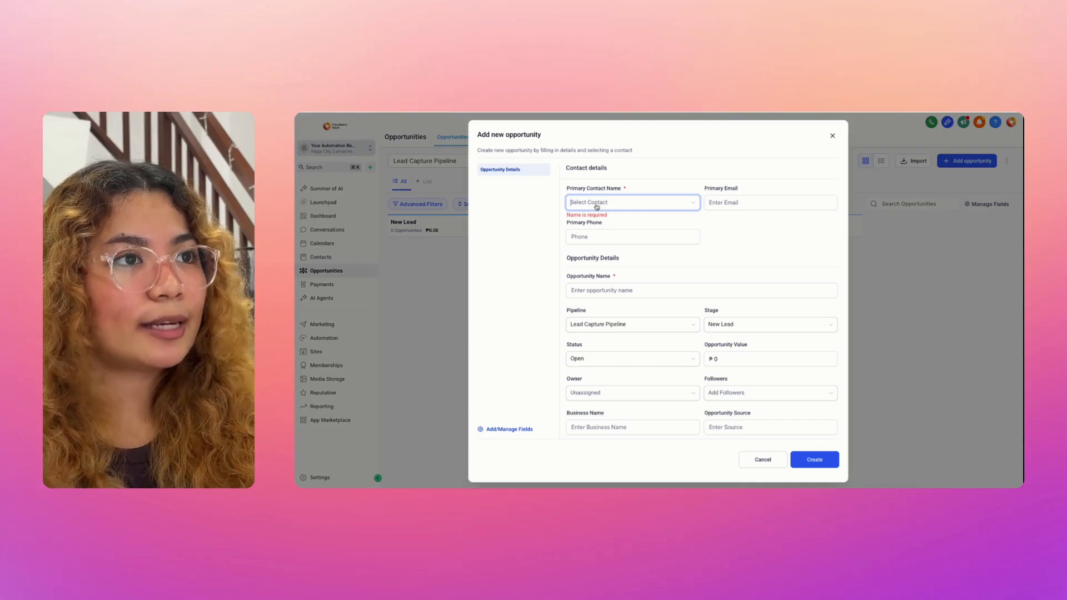
pyautogui.click(643, 183)
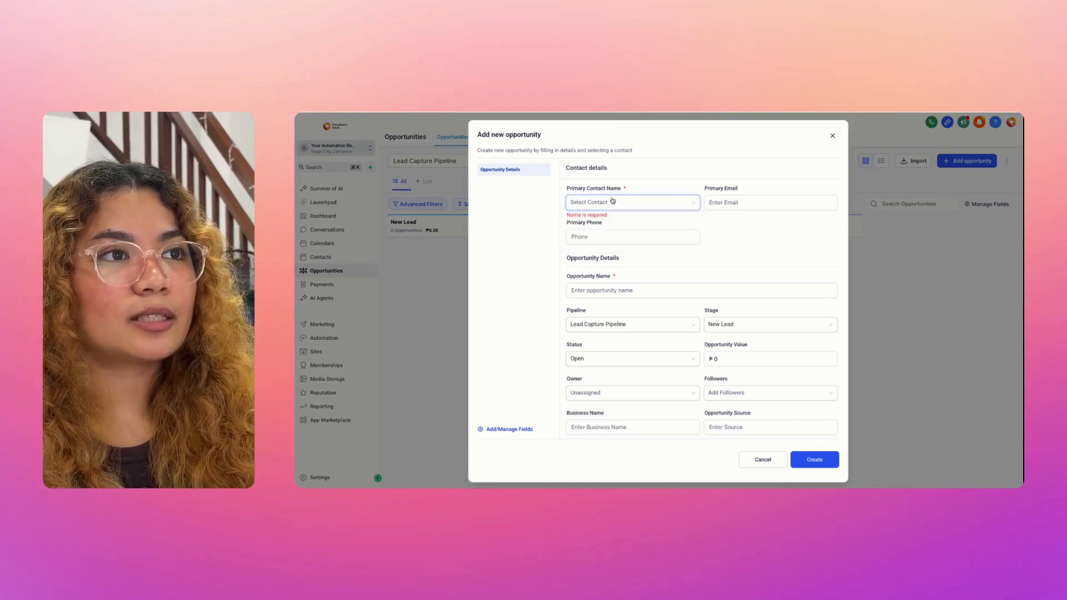
pyautogui.click(766, 204)
pyautogui.click(673, 232)
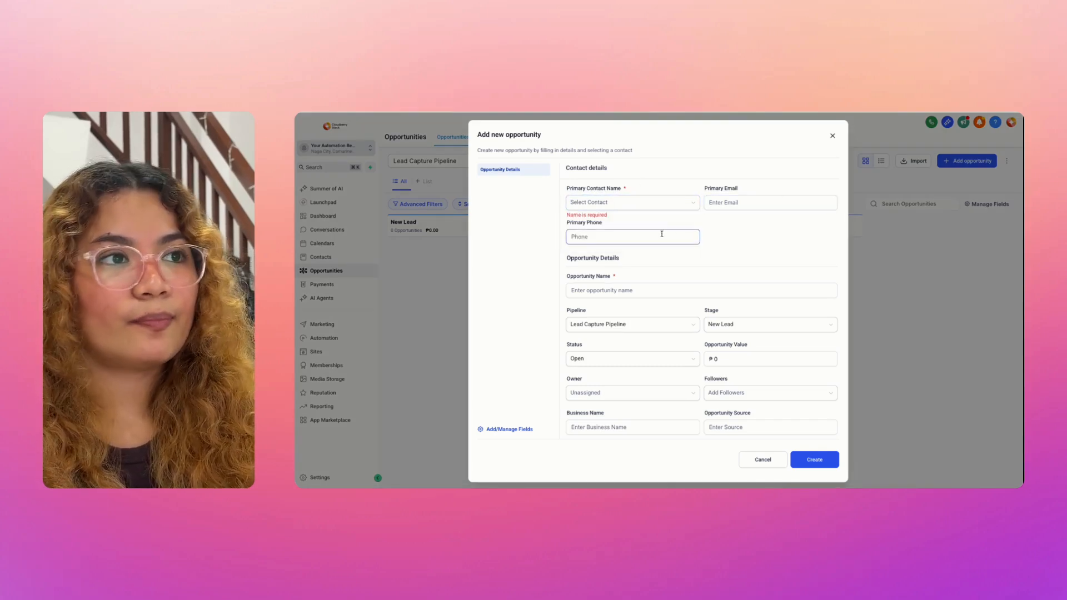
pyautogui.scroll(-1, 689, 244)
pyautogui.scroll(-3, 717, 267)
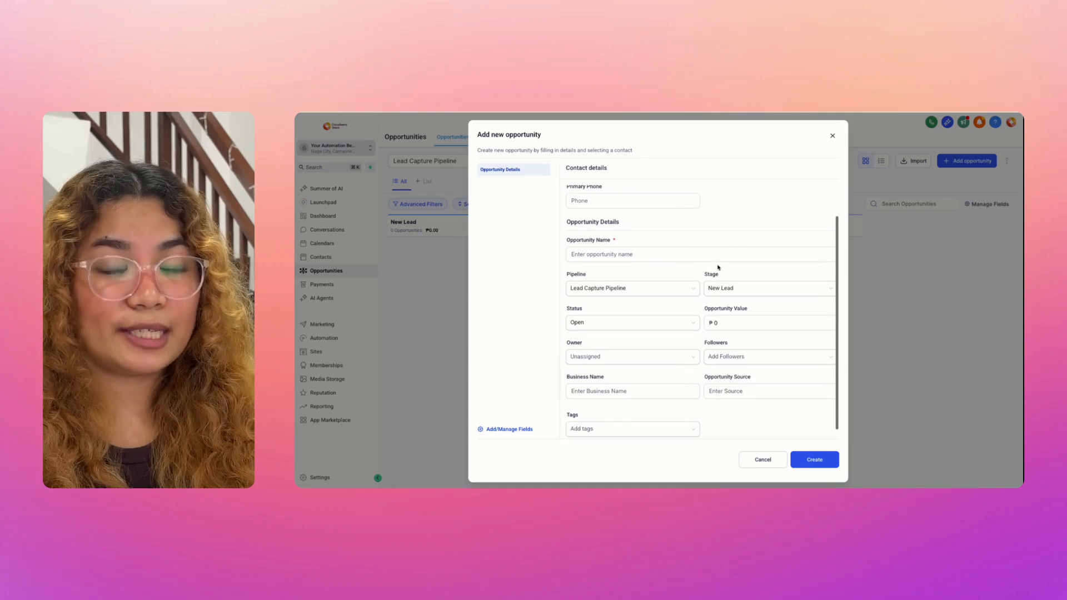
pyautogui.scroll(4, 717, 267)
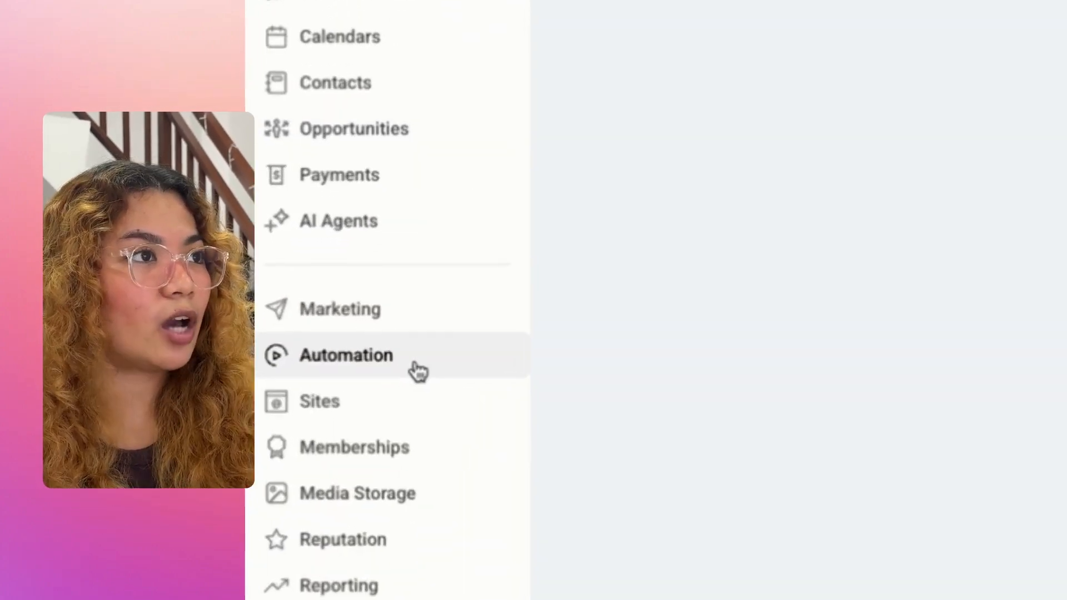
# Step: Create a new workflow from scratch and choose the Form submitted trigger
pyautogui.click(371, 353)
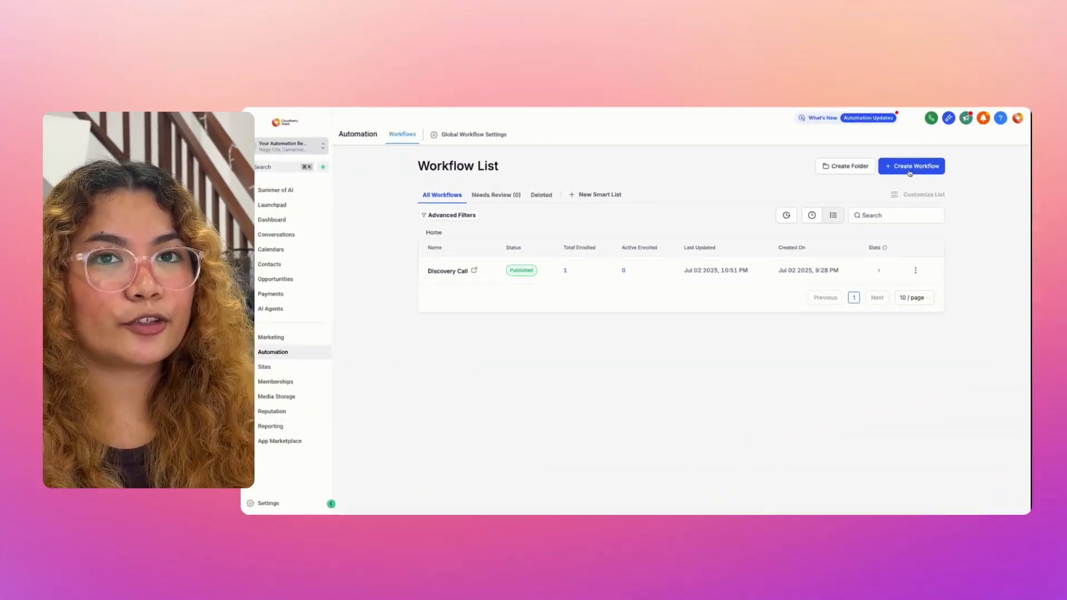
pyautogui.click(909, 167)
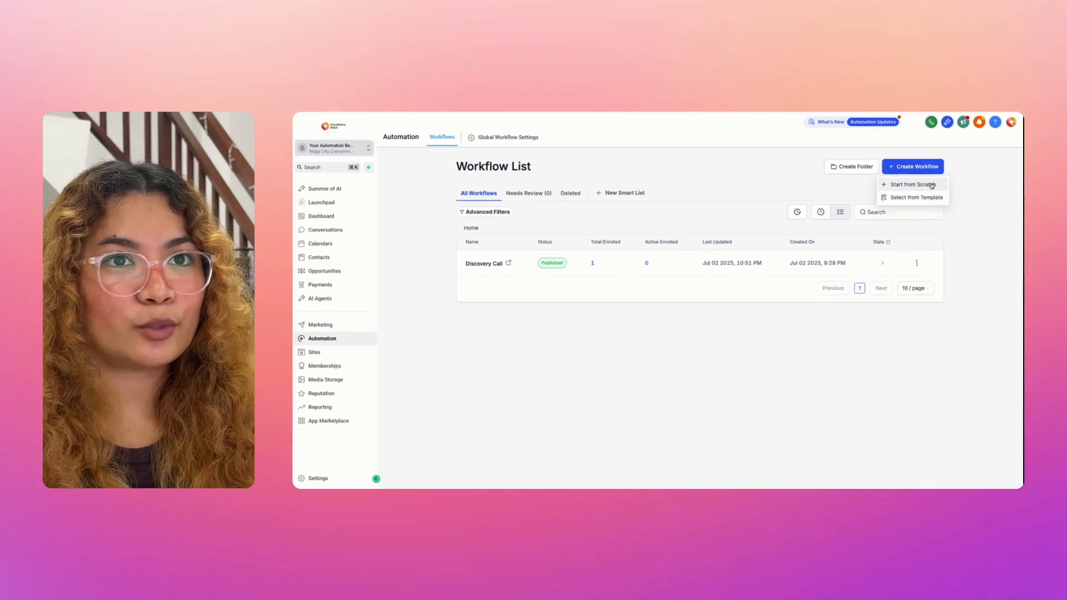
pyautogui.click(929, 186)
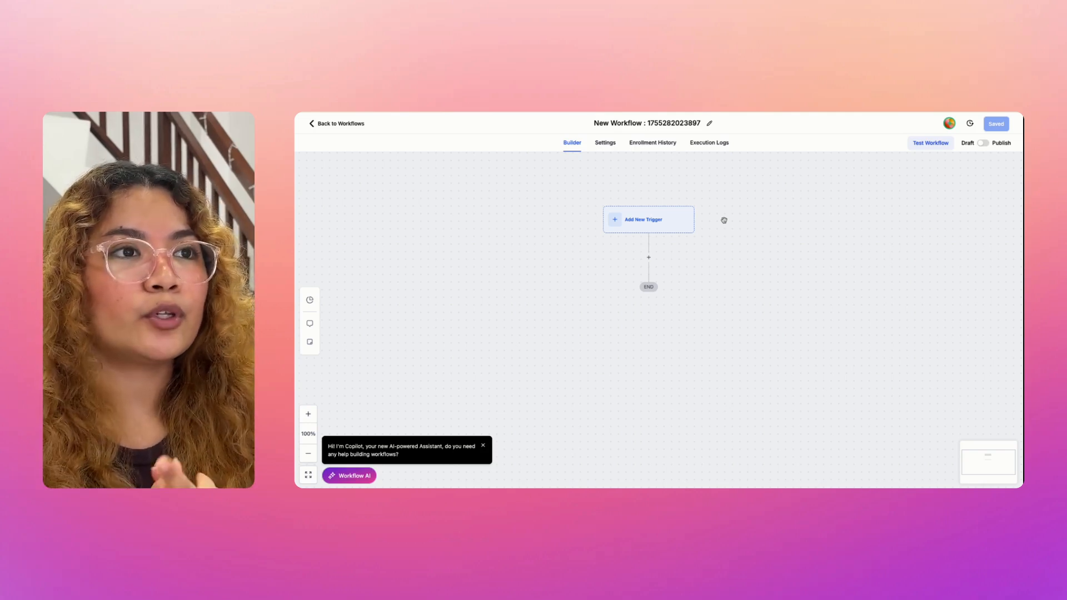
pyautogui.click(642, 228)
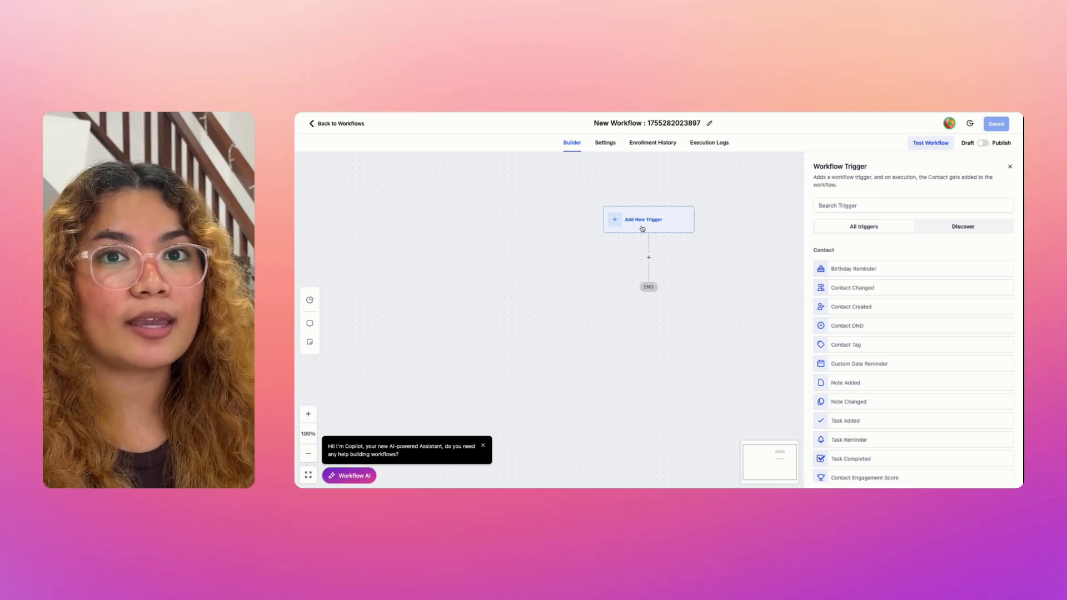
pyautogui.click(864, 203)
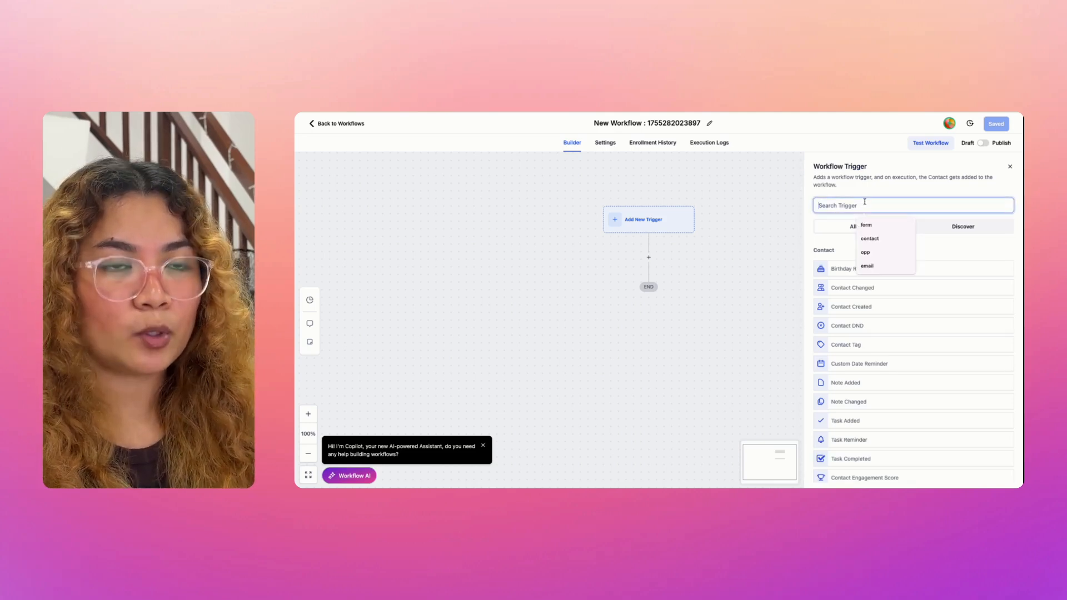
pyautogui.write('f')
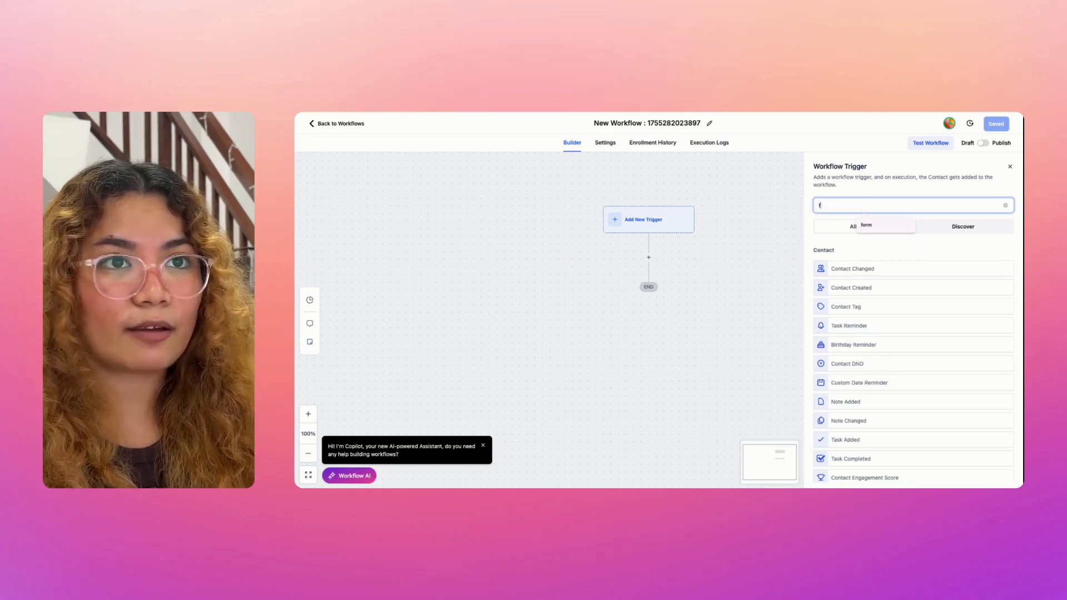
pyautogui.write('orm')
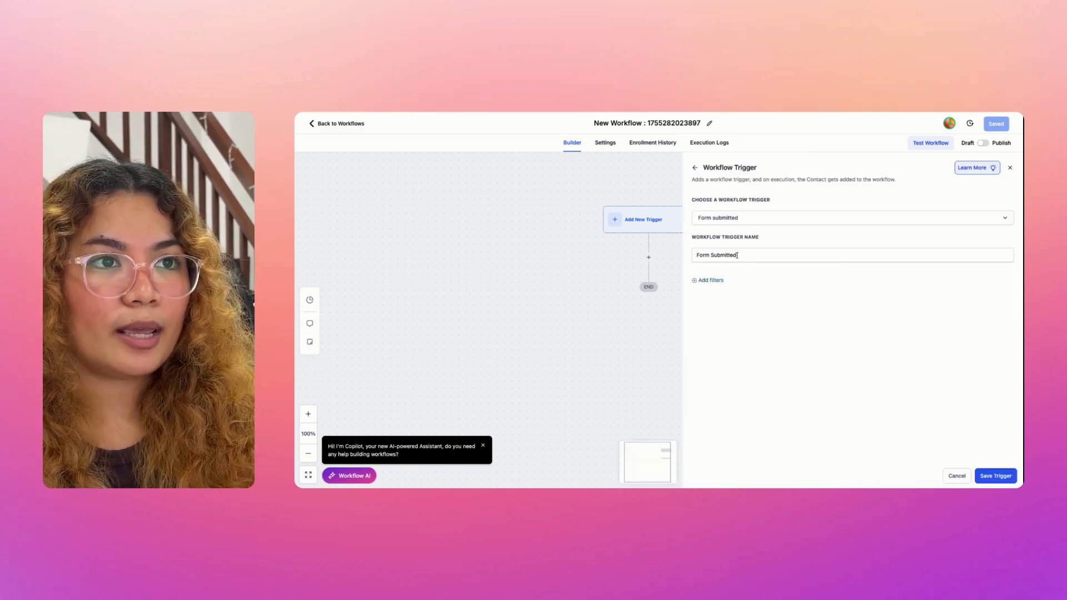
# Step: Add a trigger filter so it fires only when Form is Form 1
pyautogui.click(716, 281)
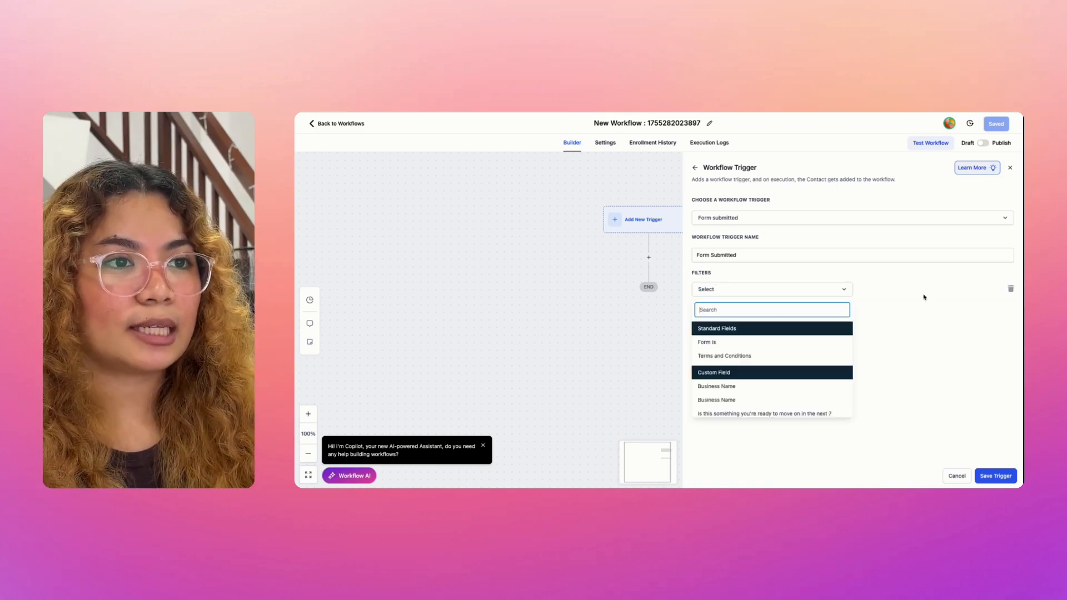
pyautogui.click(720, 343)
pyautogui.click(903, 291)
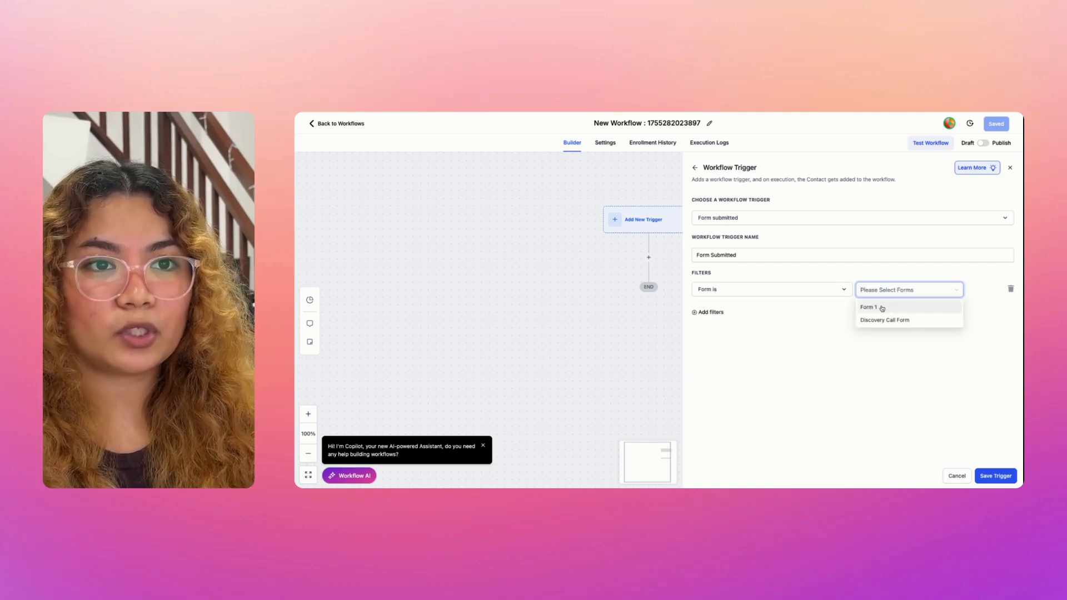
pyautogui.click(882, 309)
# Step: Rename the trigger to 'Lead Capture form submitted' and save it
pyautogui.tripleClick(693, 255)
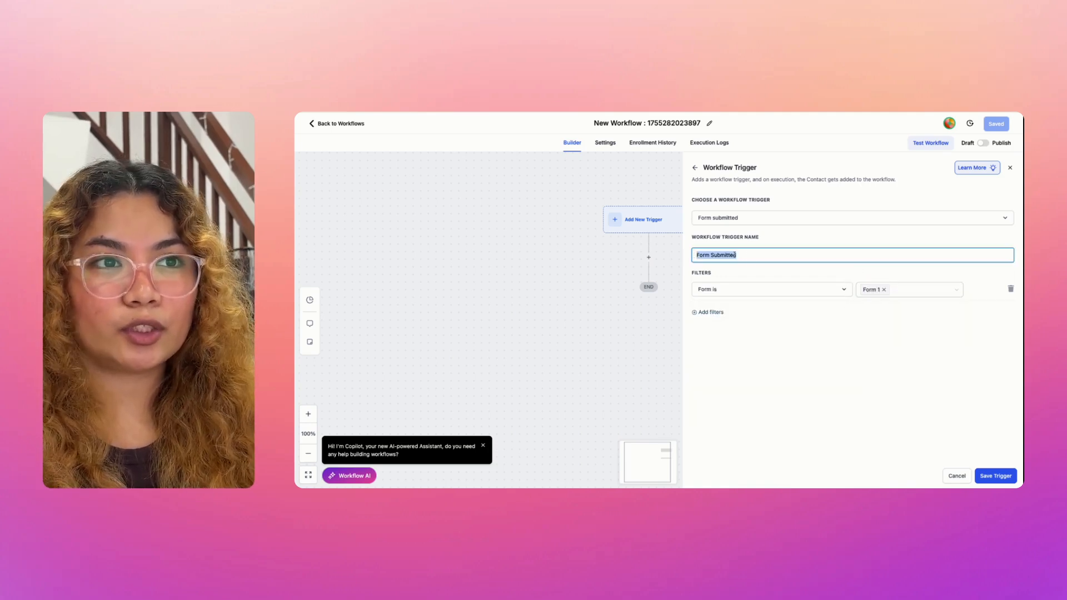
pyautogui.press('BackSpace')
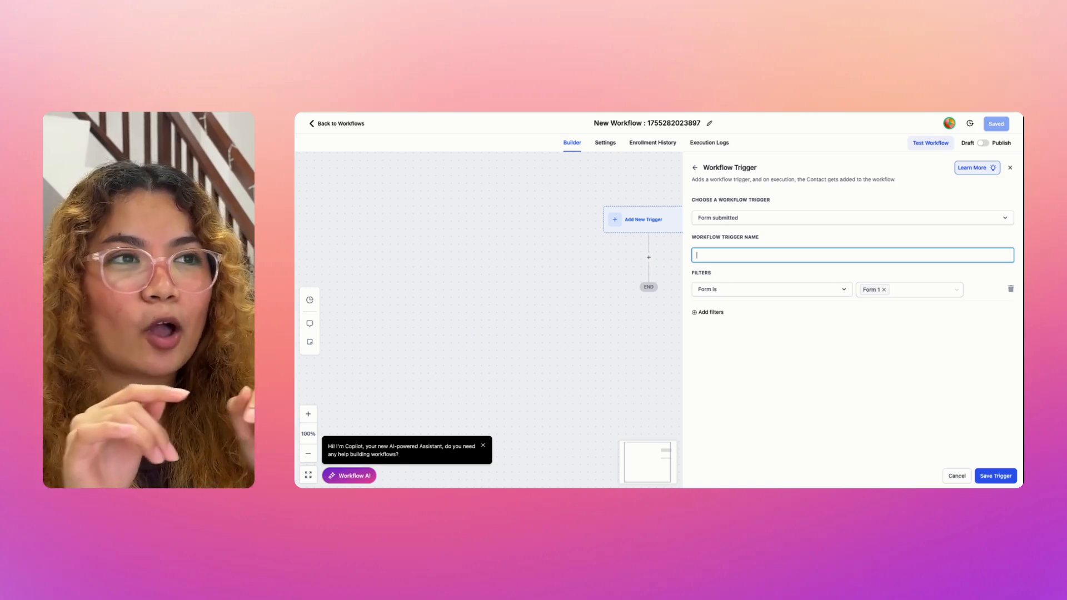
pyautogui.press('super+z')
pyautogui.click(737, 271)
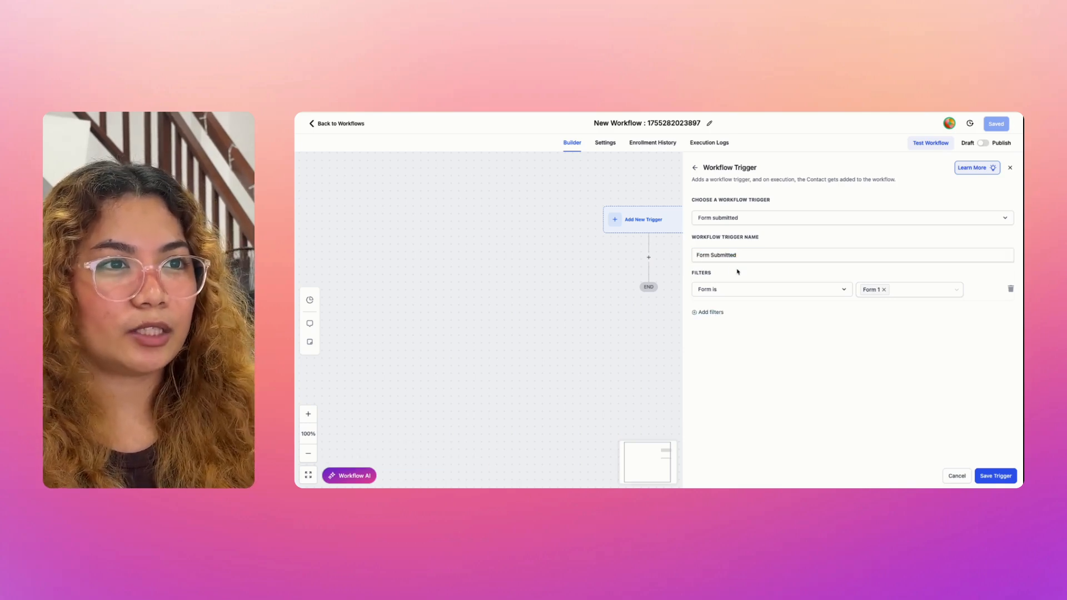
pyautogui.click(734, 256)
pyautogui.press('super+a')
pyautogui.write('L')
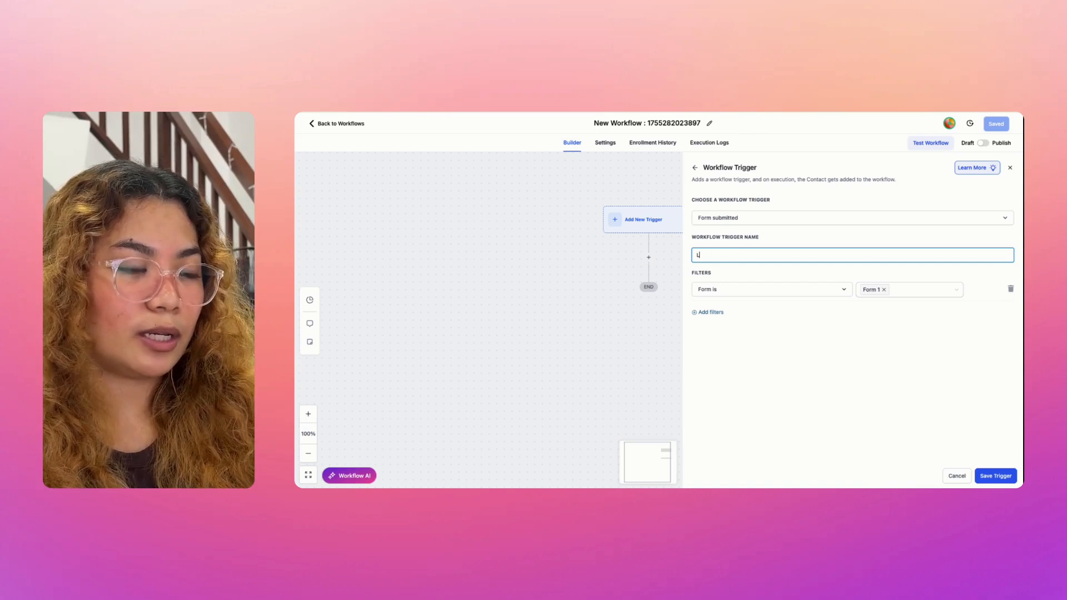
pyautogui.write('ead Capture f')
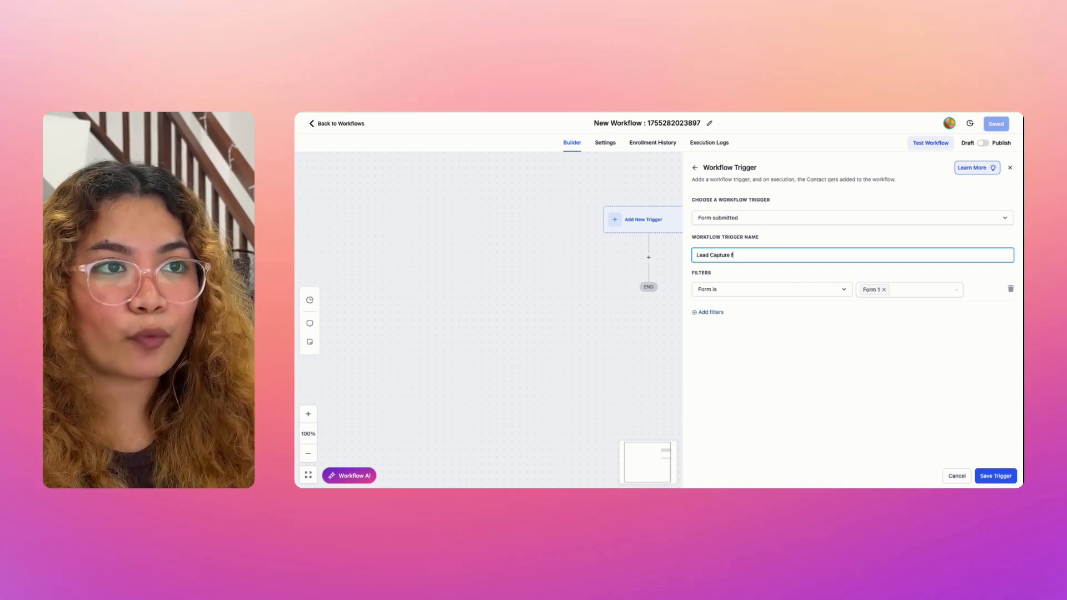
pyautogui.write('orm submitted')
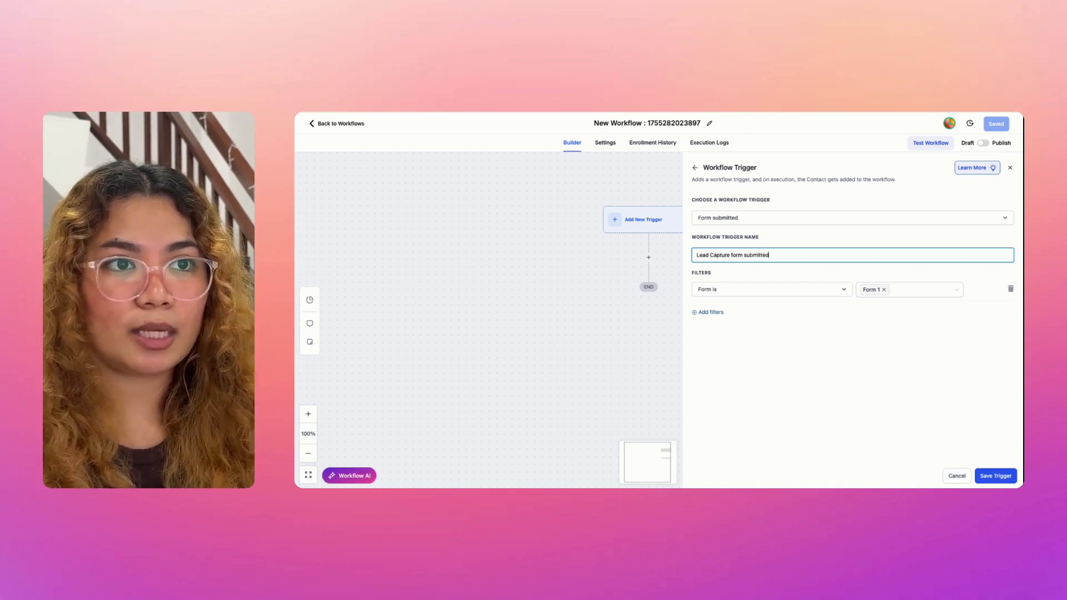
pyautogui.click(837, 382)
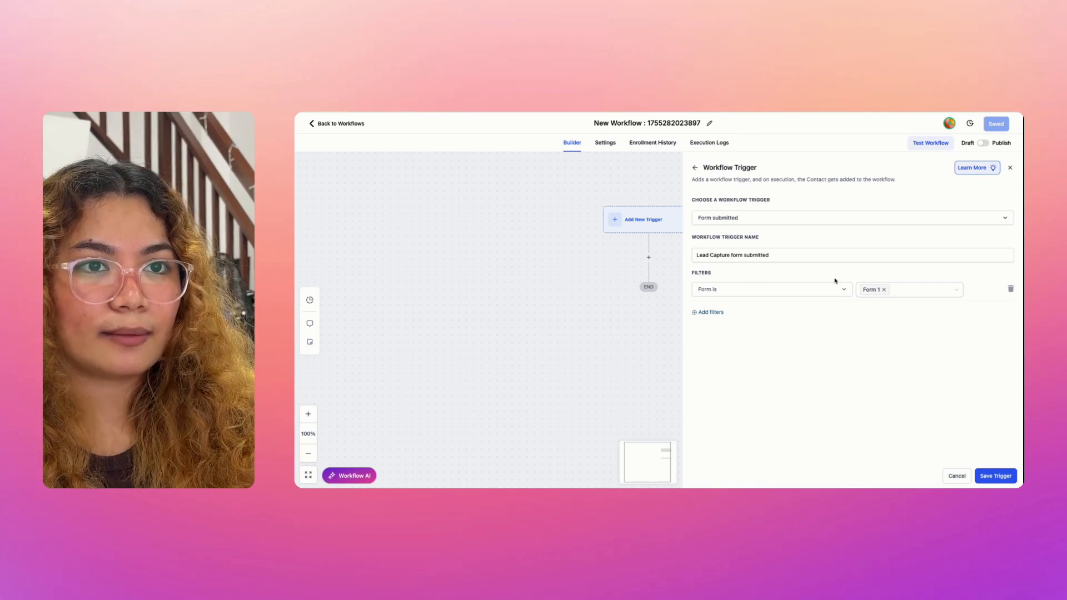
pyautogui.click(994, 477)
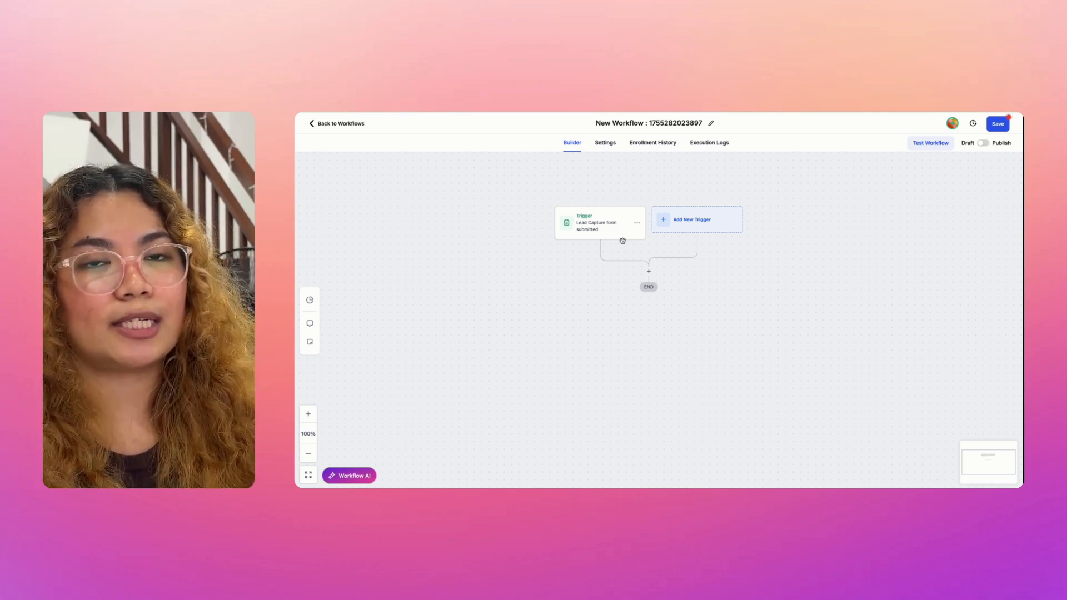
# Step: Add an Add Contact Tag action below the trigger that applies the new tag 'lead'
pyautogui.click(648, 271)
pyautogui.write('tag')
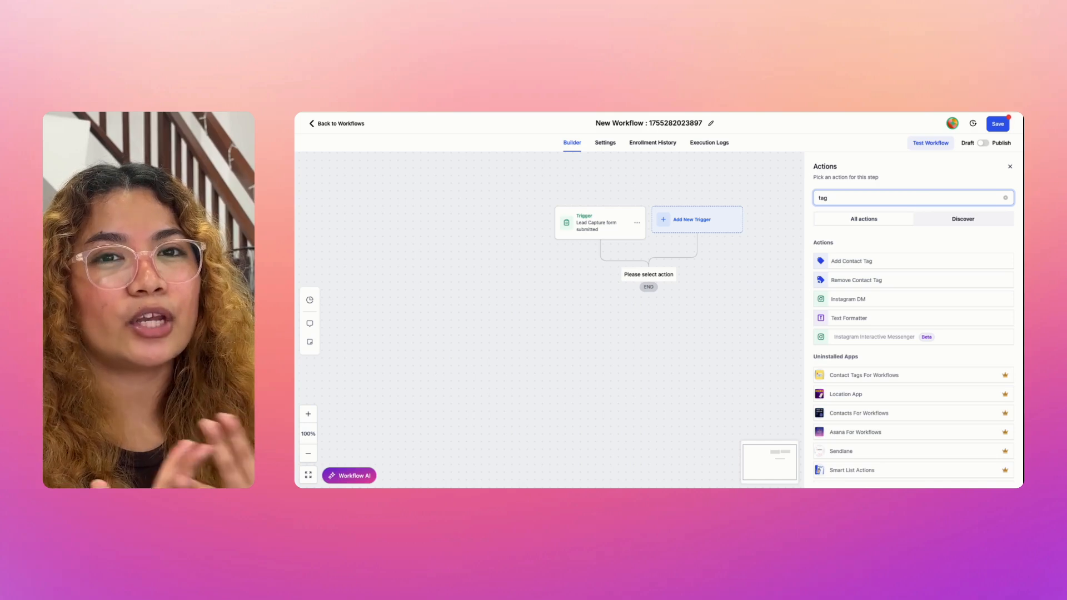
pyautogui.click(856, 262)
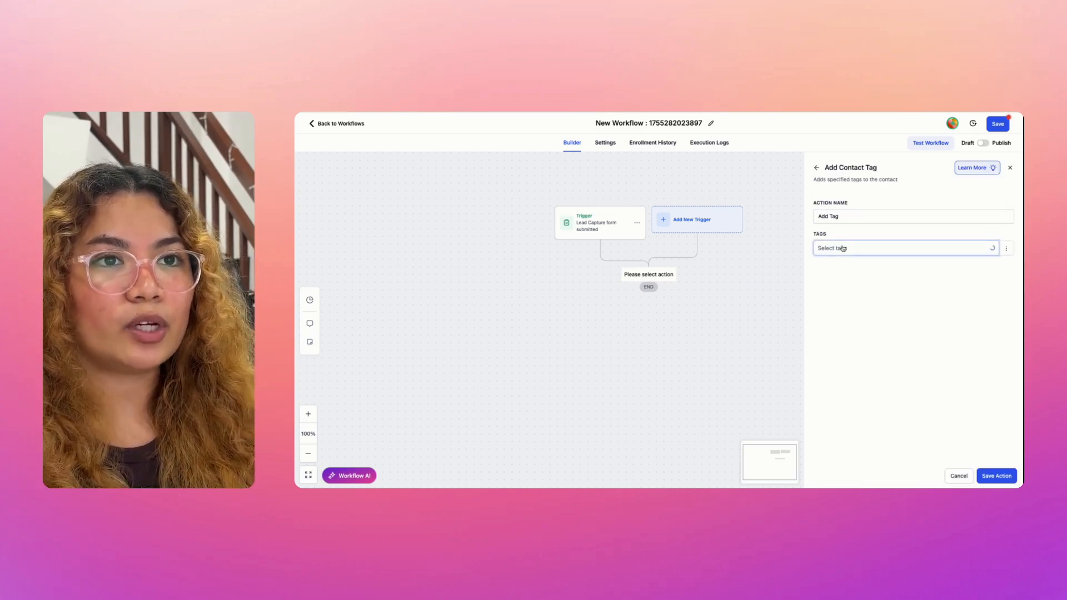
pyautogui.click(843, 249)
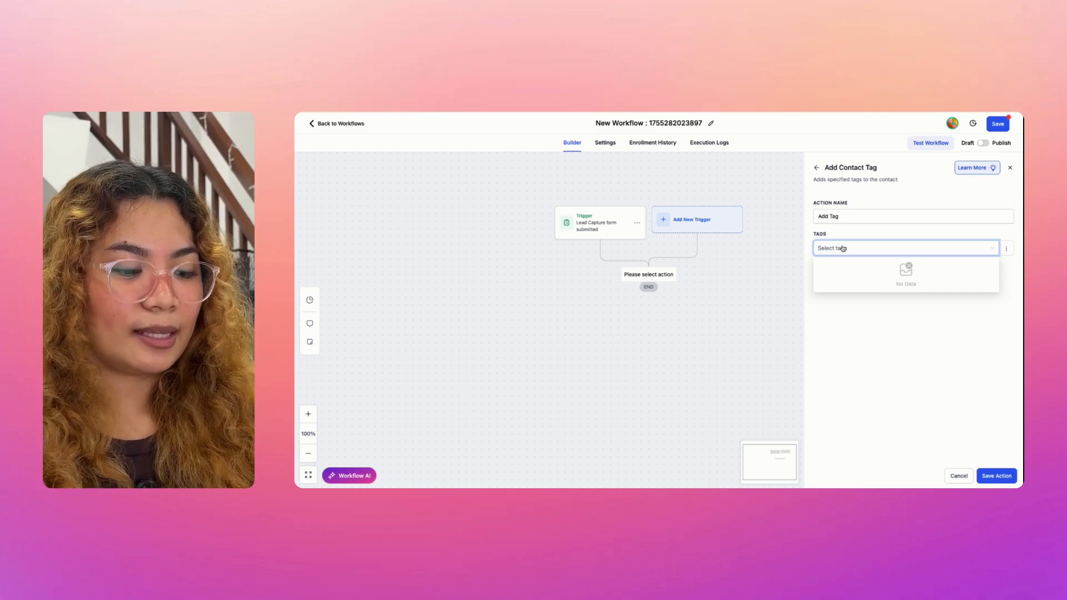
pyautogui.write('lead')
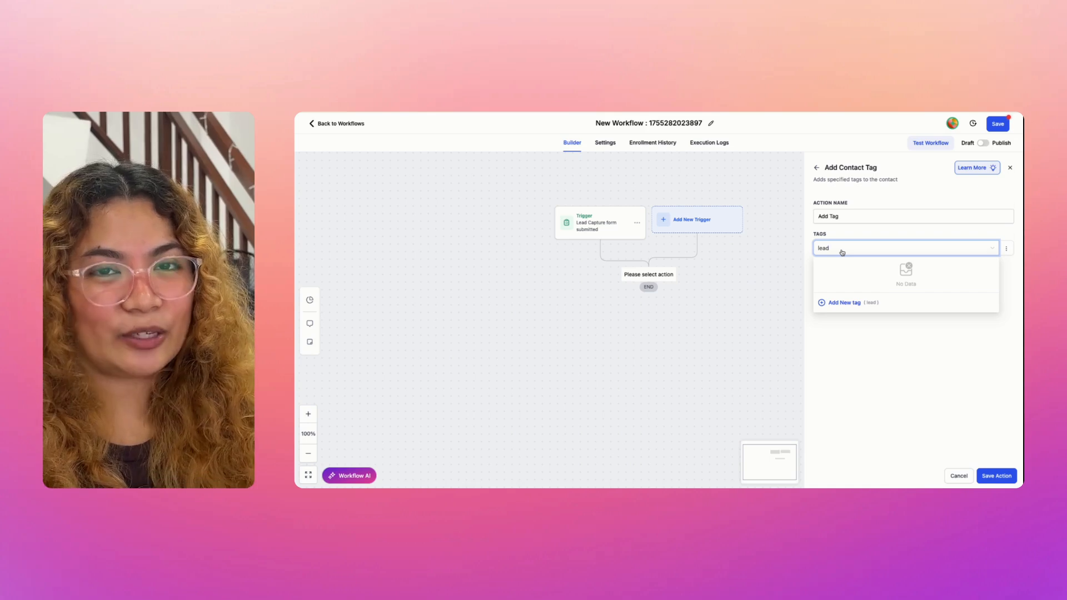
pyautogui.click(832, 305)
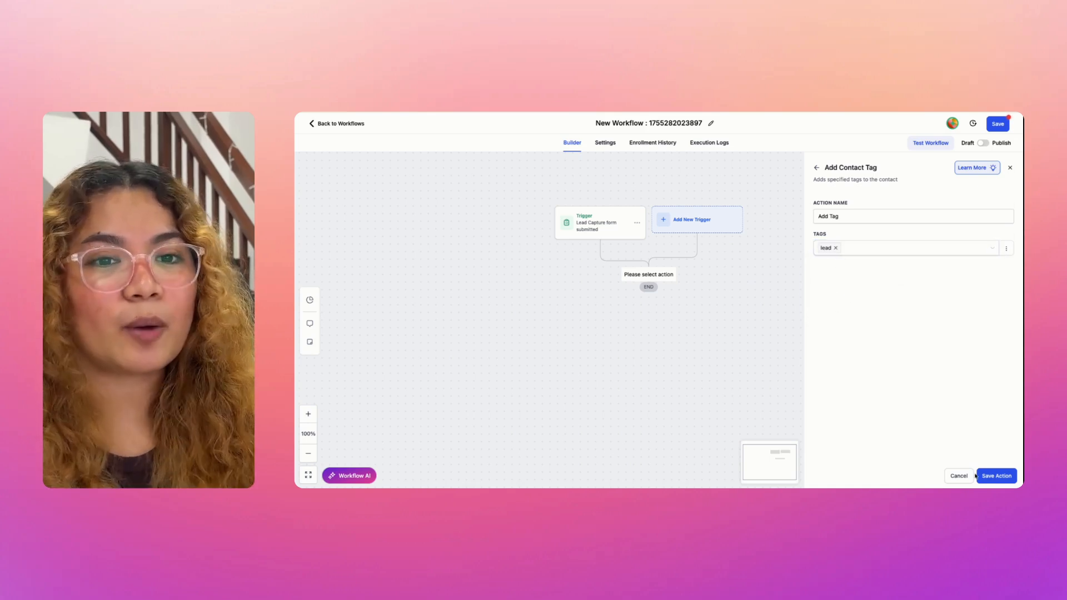
pyautogui.click(996, 476)
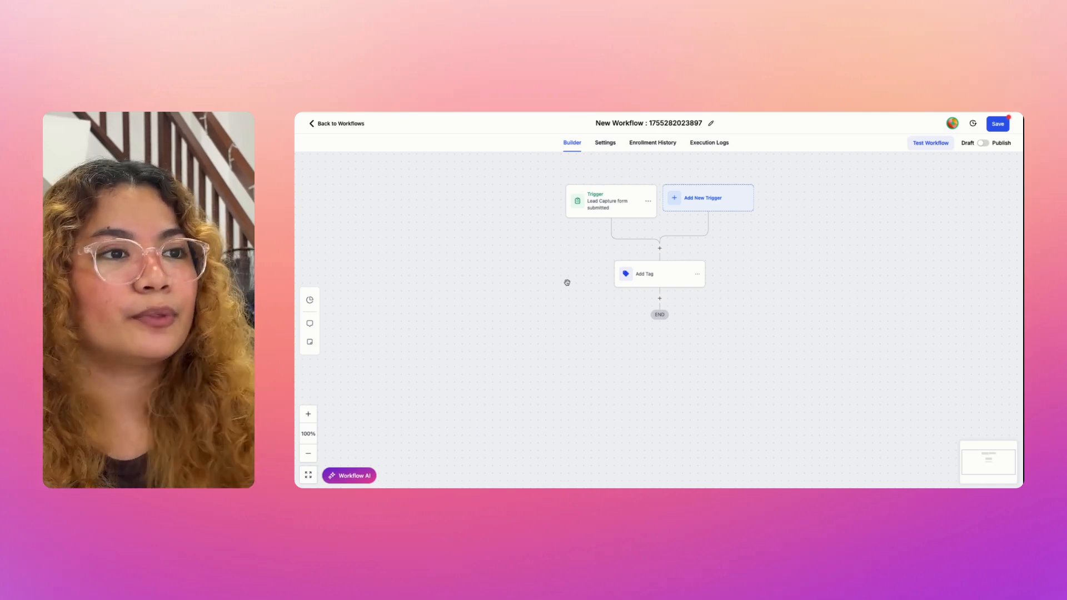
# Step: Add an action below Add Tag, searching 'opportun' to pick Create/Update Opportunity
pyautogui.hscroll(1, 721, 300)
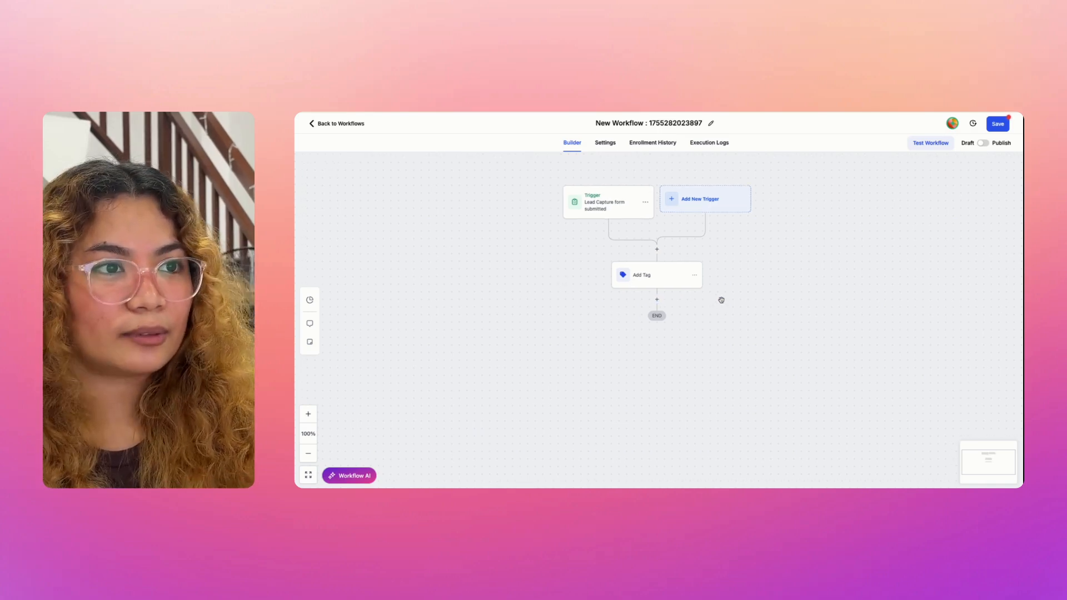
pyautogui.click(648, 303)
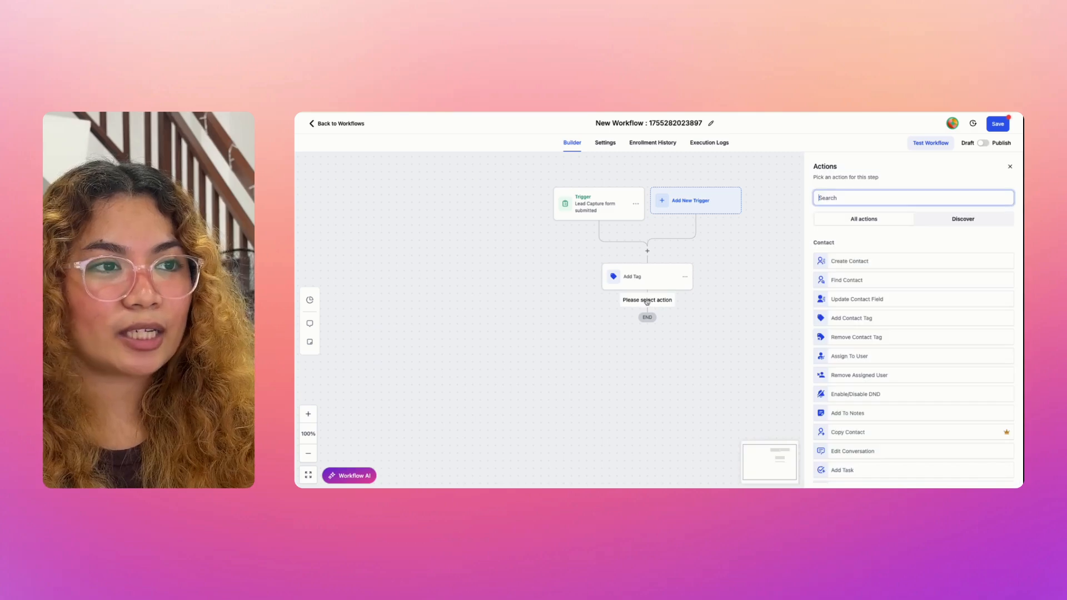
pyautogui.click(891, 195)
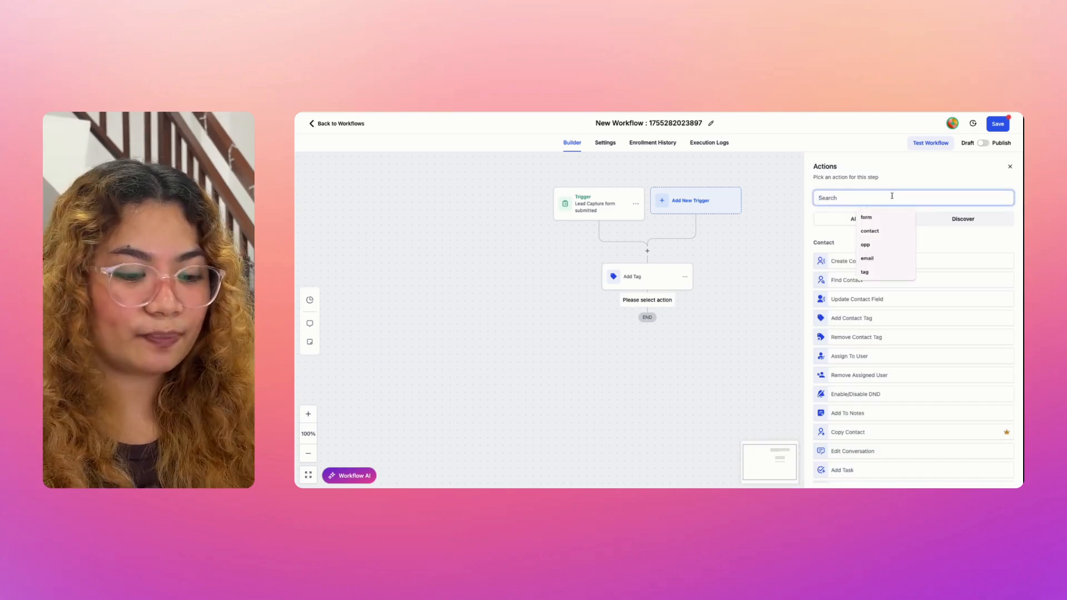
pyautogui.write('opportun')
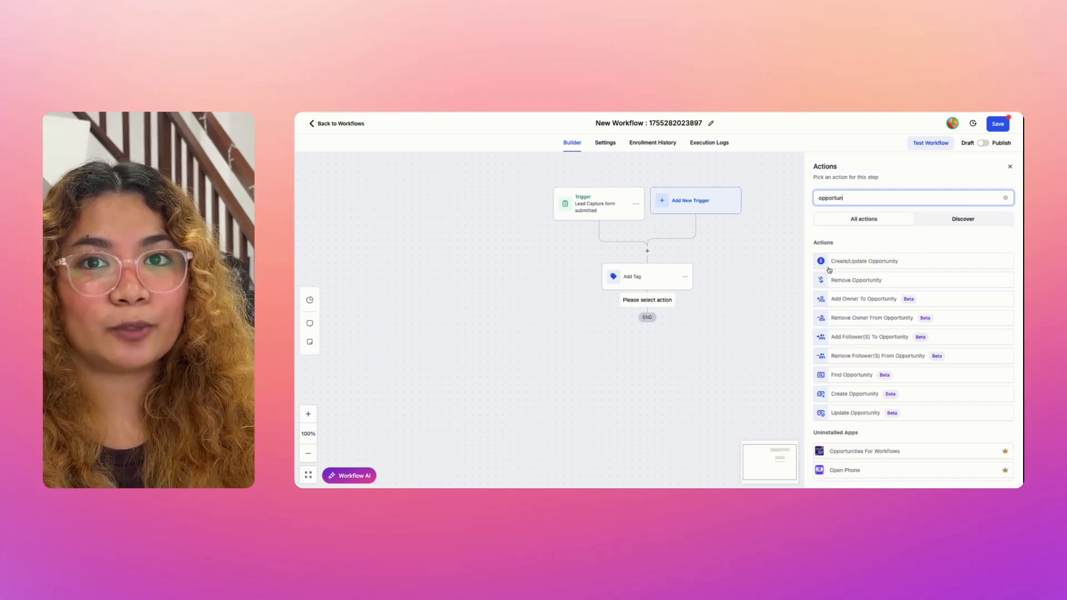
pyautogui.click(861, 267)
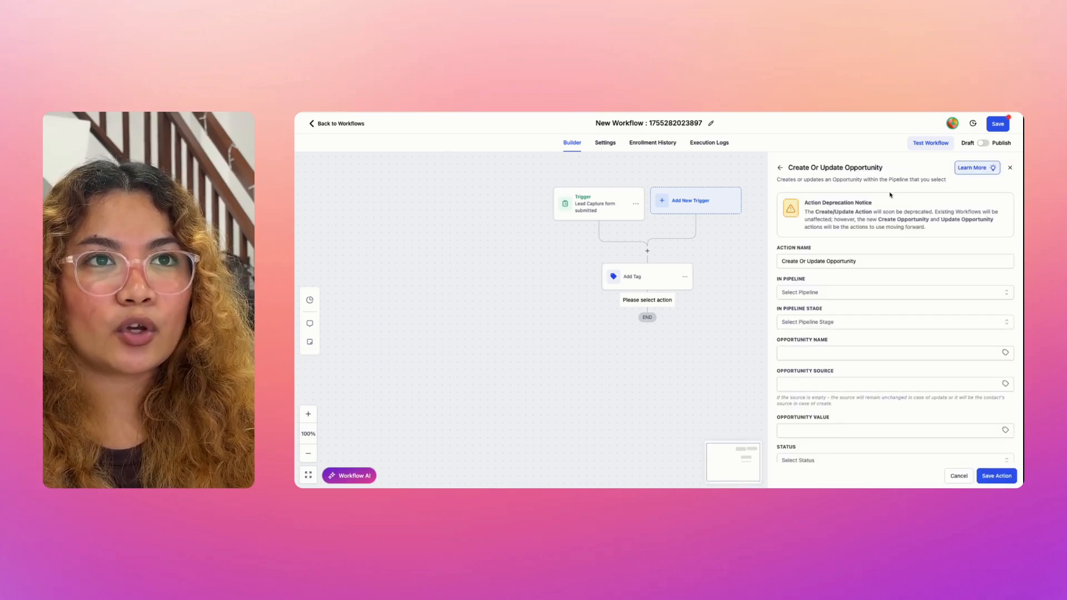
# Step: Set In Pipeline to Lead Capture Pipeline and In Pipeline Stage to New Lead
pyautogui.doubleClick(863, 167)
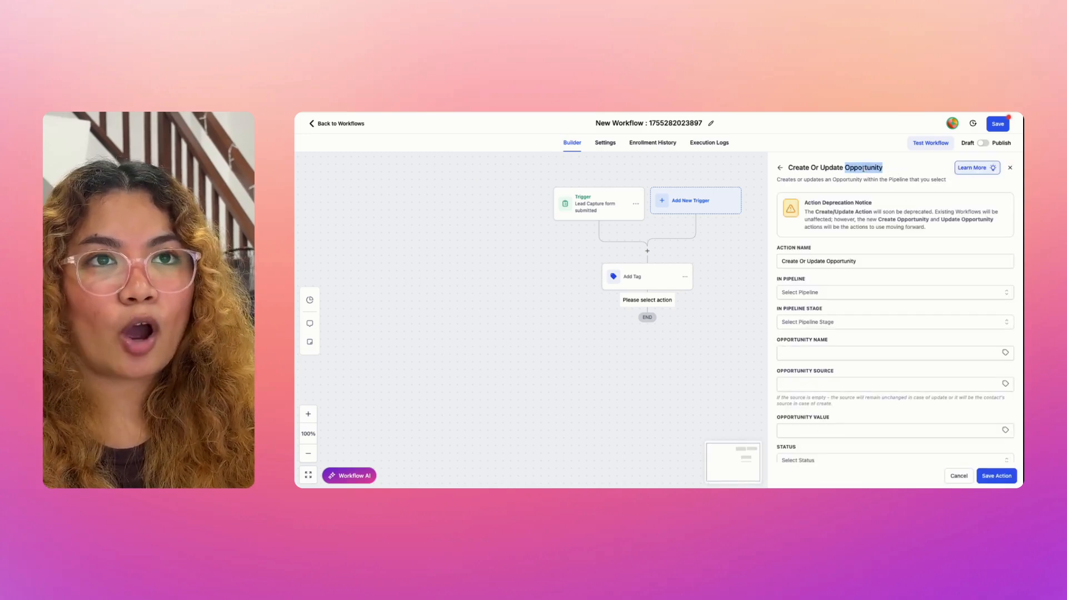
pyautogui.click(902, 176)
pyautogui.scroll(-1, 855, 231)
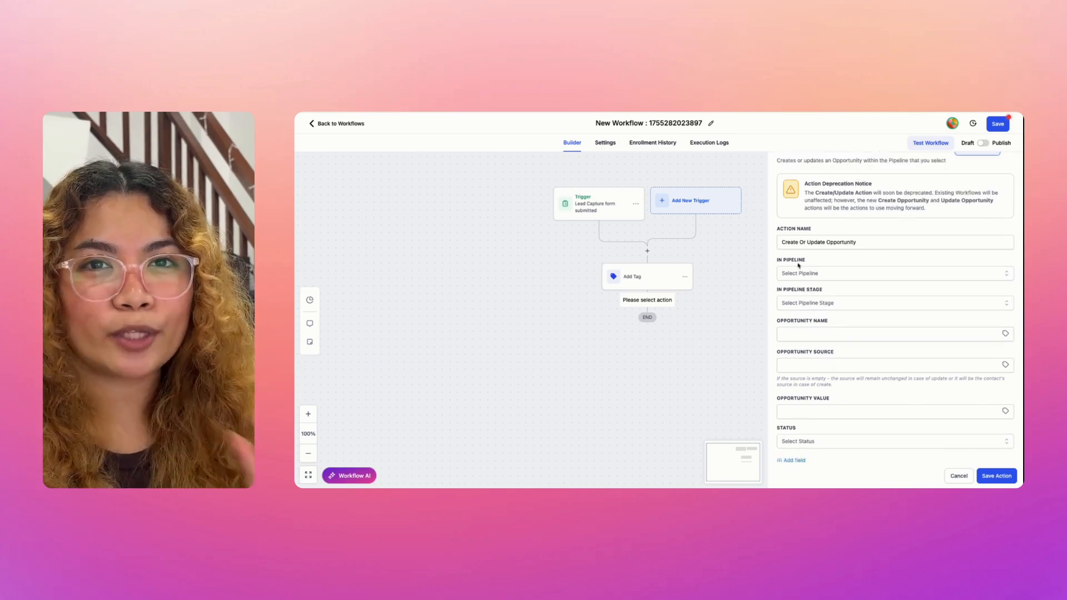
pyautogui.click(799, 273)
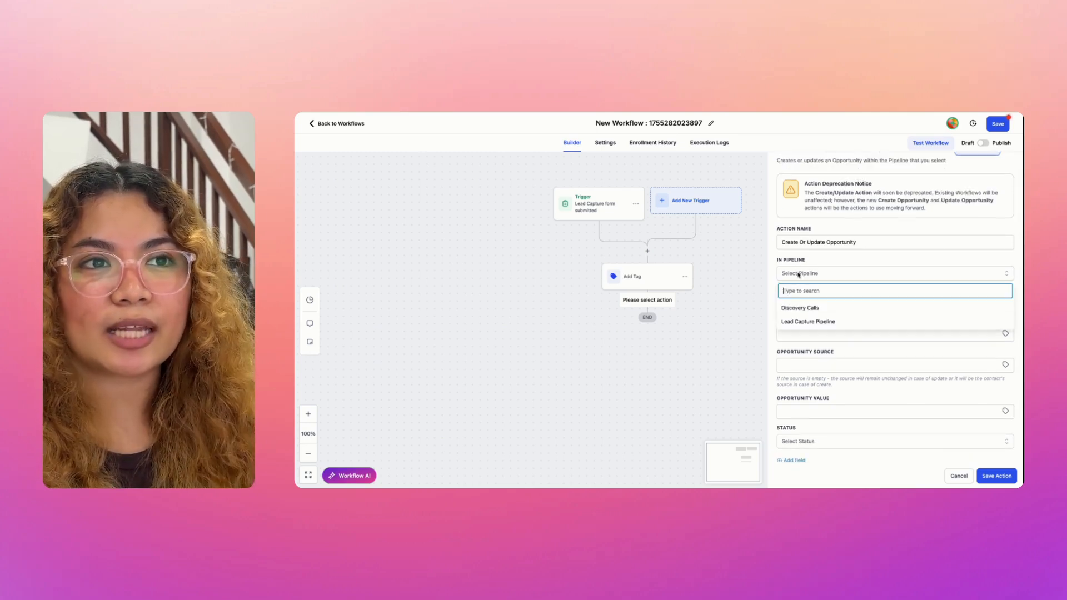
pyautogui.click(823, 321)
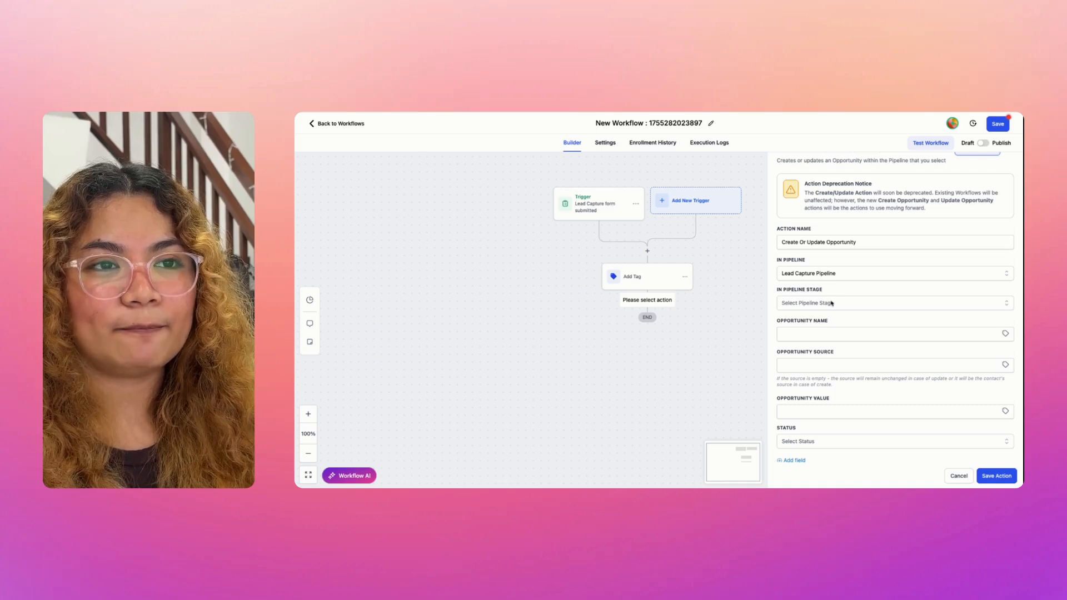
pyautogui.click(832, 303)
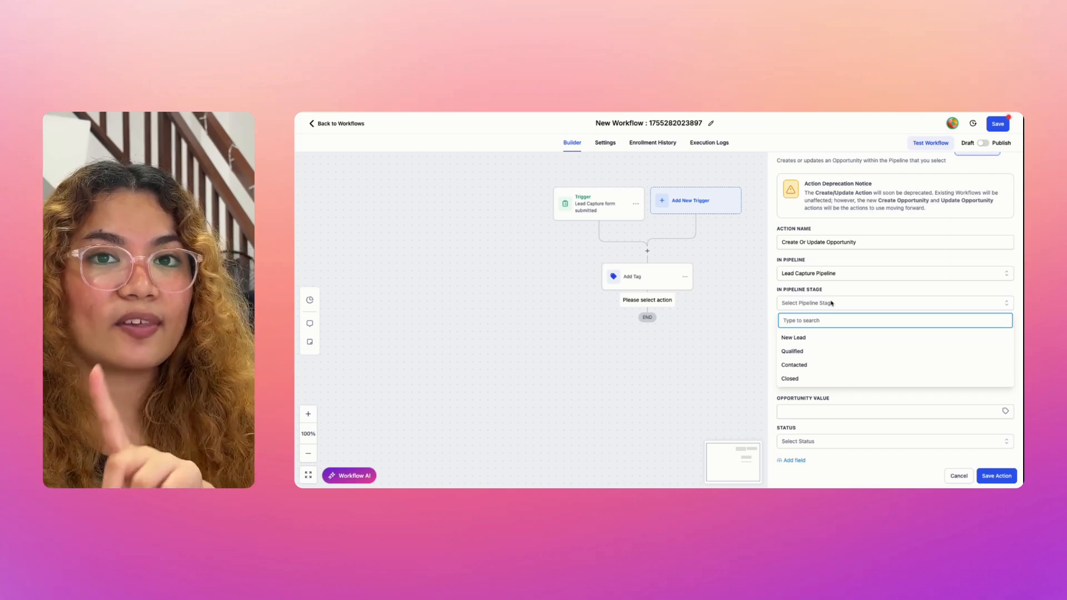
pyautogui.click(836, 339)
pyautogui.click(826, 331)
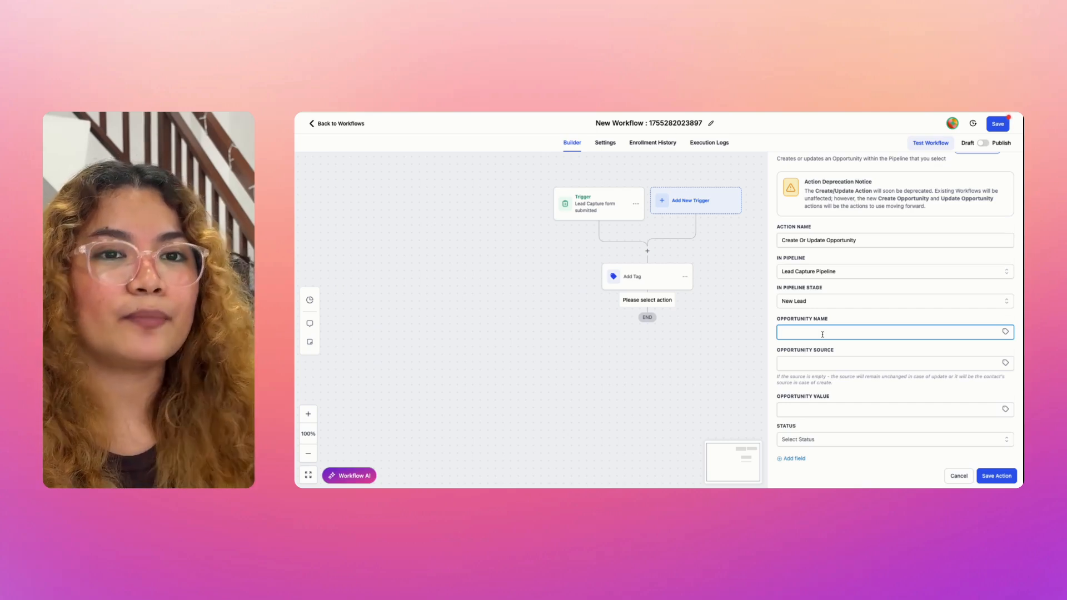
# Step: Insert contact Full Name and Email as the opportunity name, giving {{contact.name}} - {{contact.email}}
pyautogui.click(1005, 331)
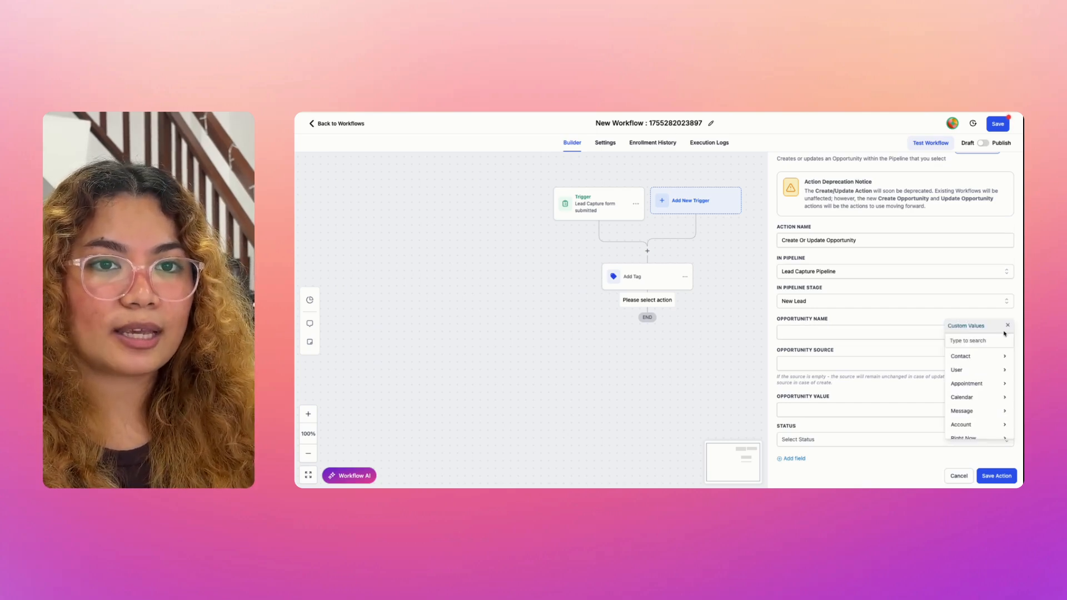
pyautogui.click(977, 355)
pyautogui.click(976, 354)
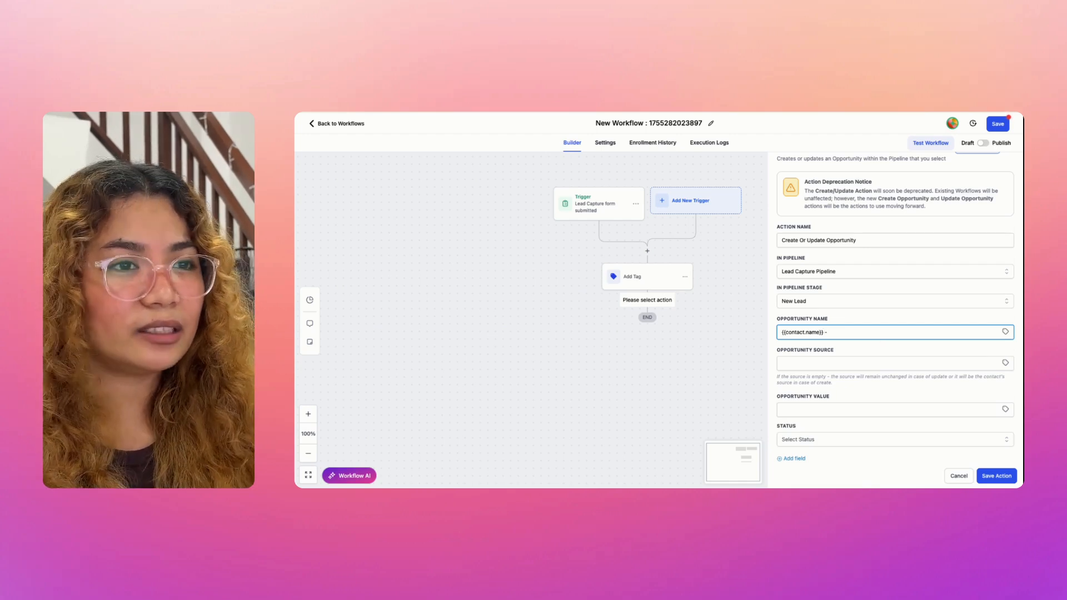
pyautogui.click(1005, 332)
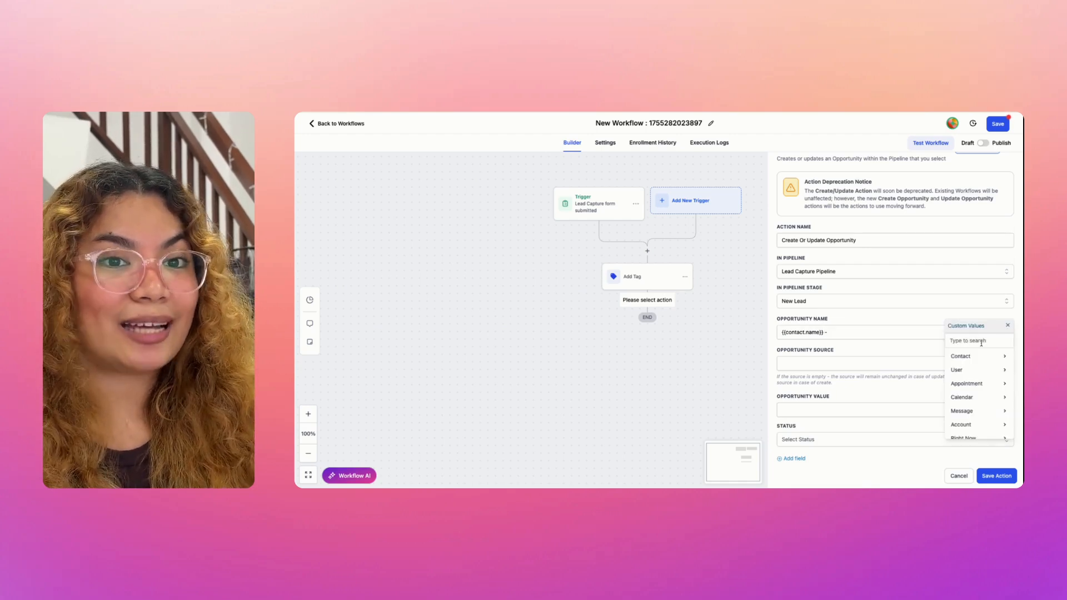
pyautogui.click(973, 357)
pyautogui.click(961, 397)
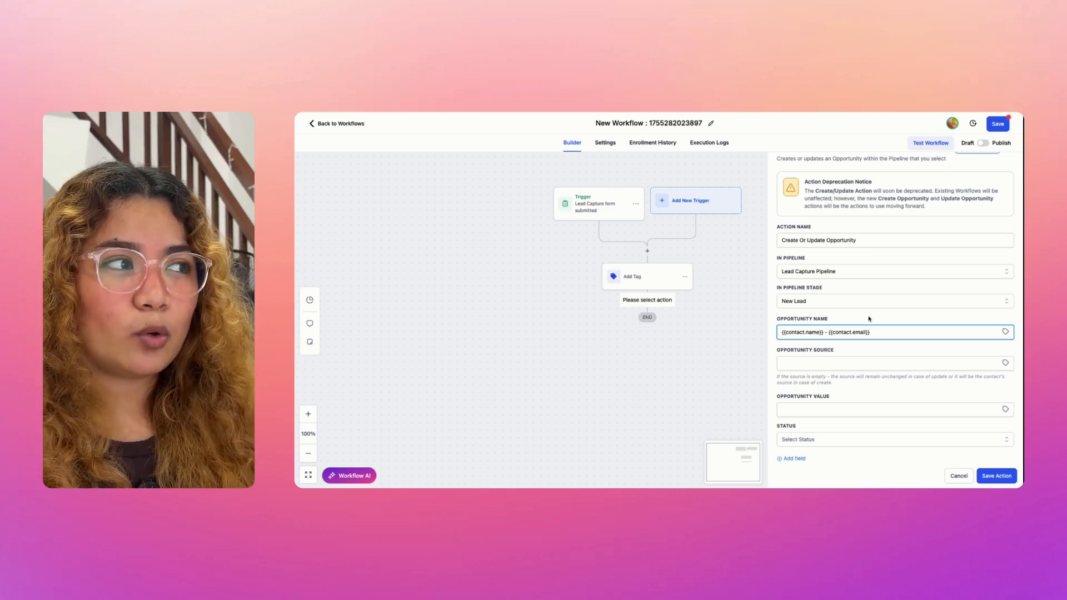
pyautogui.write('special lead')
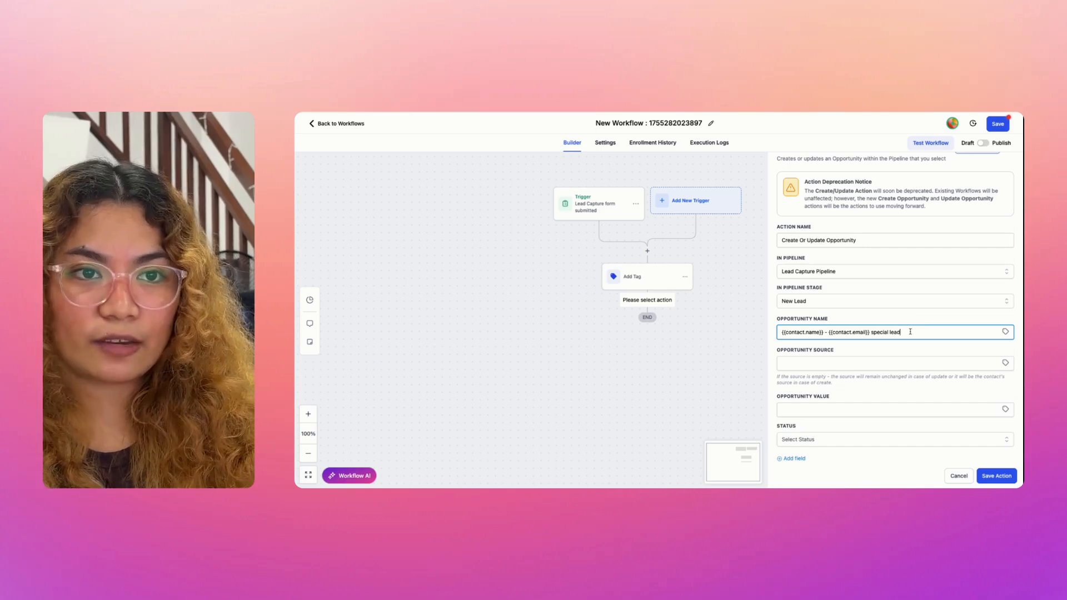
pyautogui.moveTo(901, 332); pyautogui.dragTo(878, 333)
pyautogui.press('BackSpace')
pyautogui.press('BackSpace')
pyautogui.press('BackSpace')
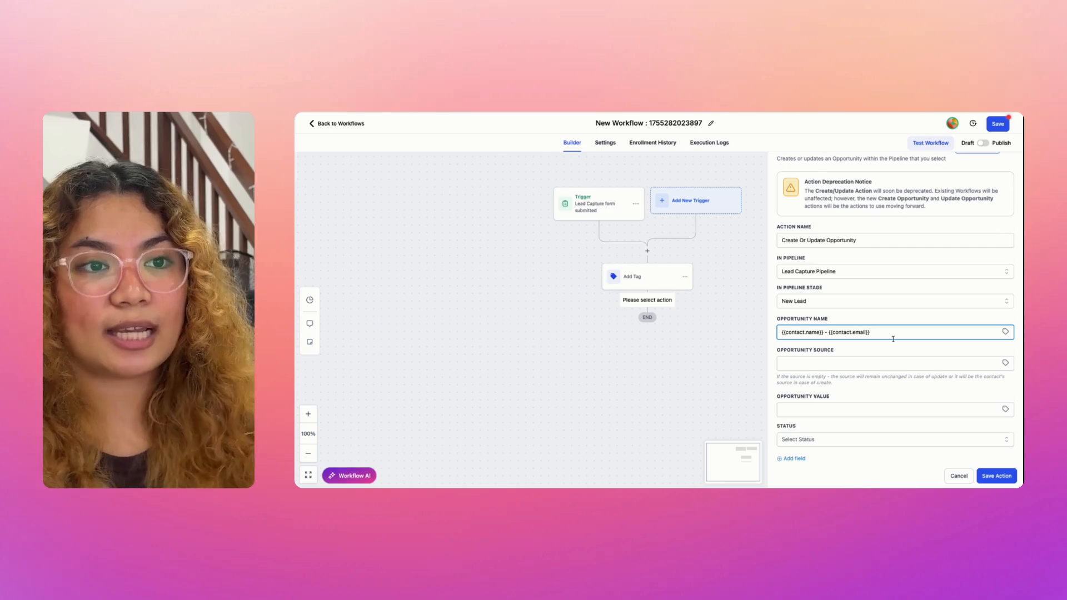
pyautogui.scroll(-2, 835, 439)
pyautogui.click(826, 442)
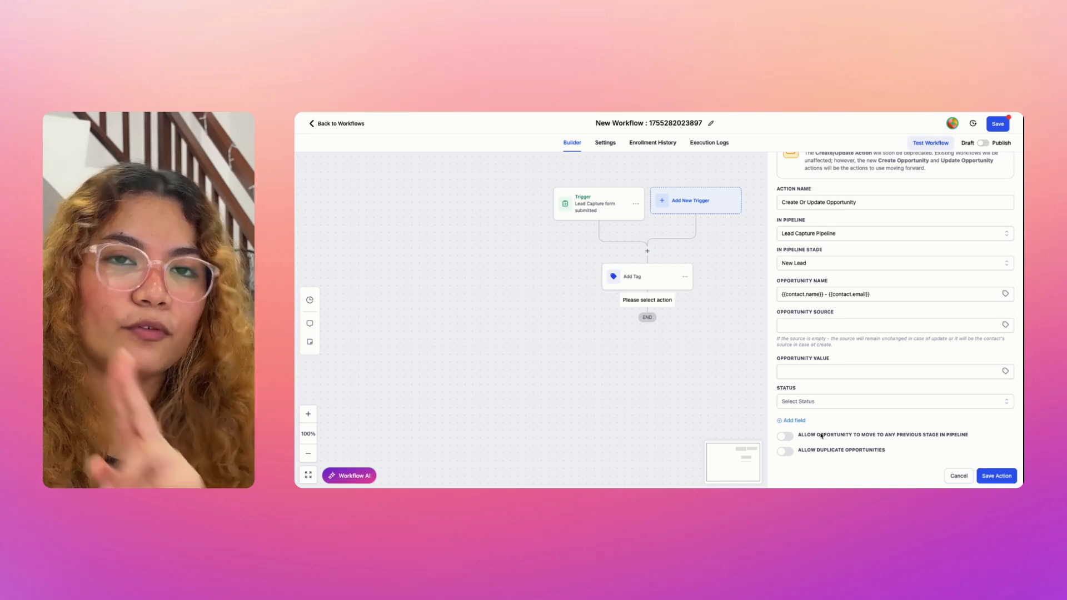
# Step: Keep New Lead as the stage, allow moves to any previous stage, and save the action
pyautogui.click(859, 261)
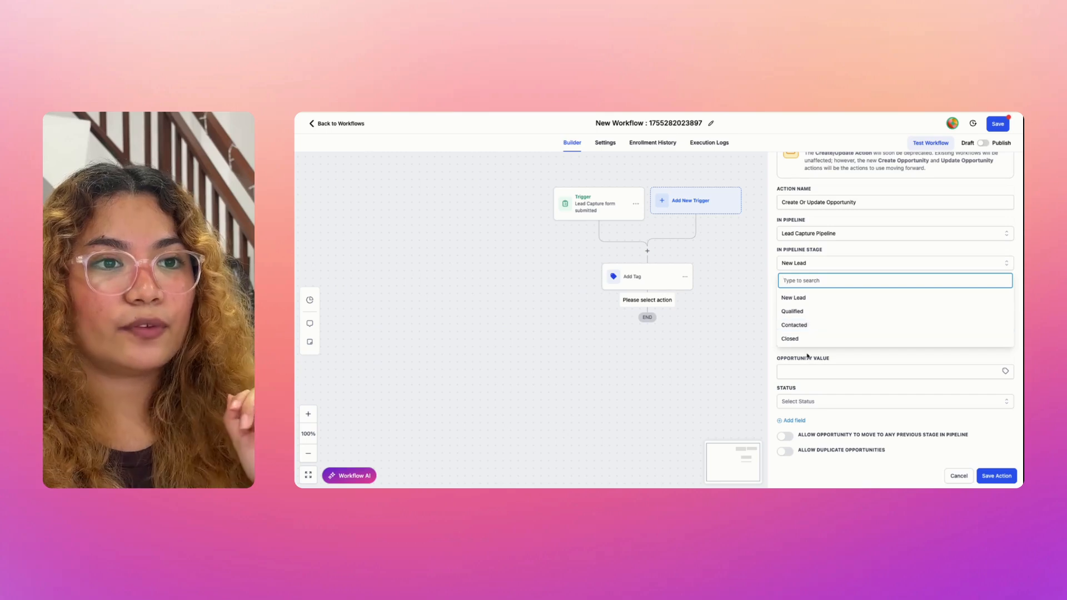
pyautogui.click(833, 357)
pyautogui.click(782, 437)
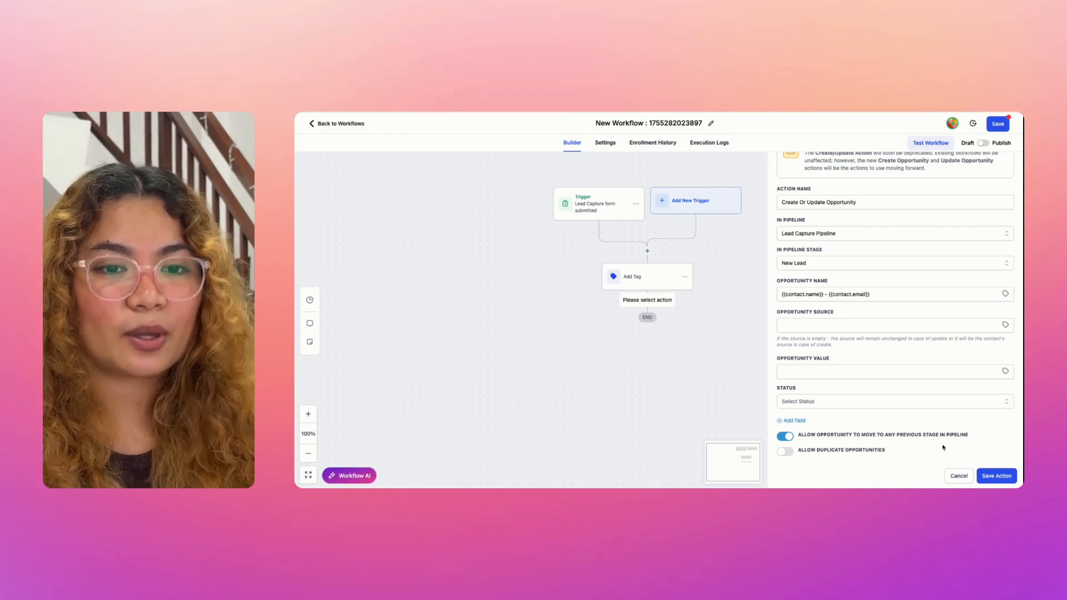
pyautogui.click(988, 476)
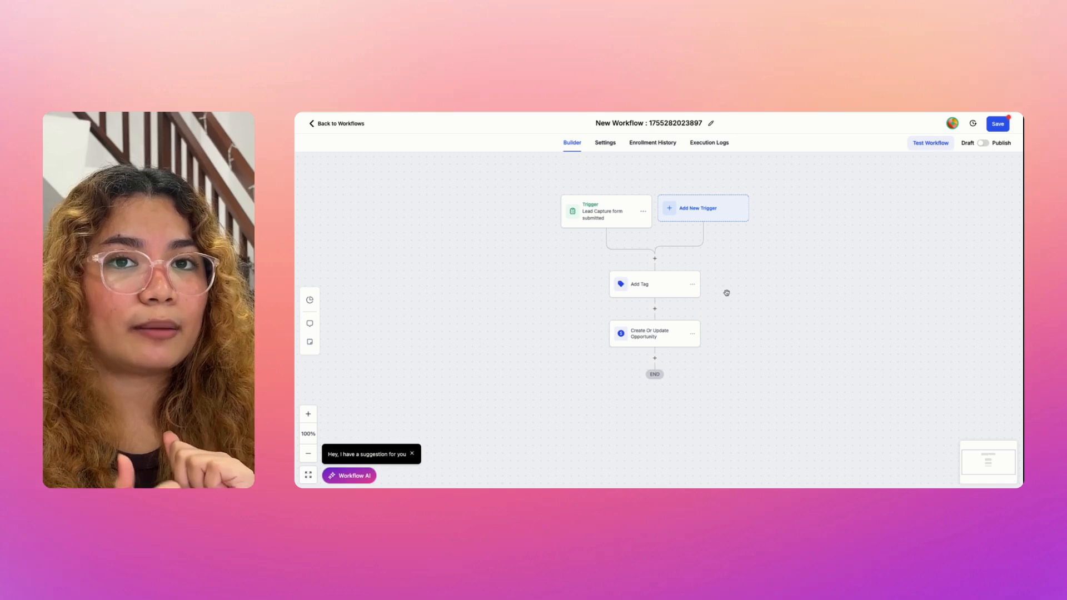
# Step: Add a Send Internal Notification action after the opportunity step, with notification type Email
pyautogui.click(654, 358)
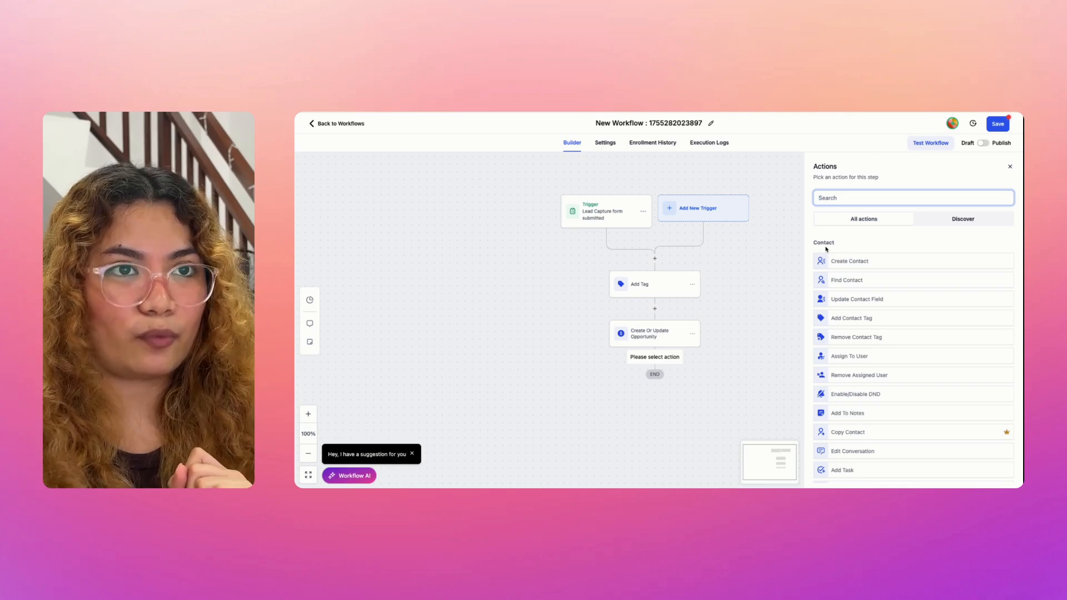
pyautogui.write('noti')
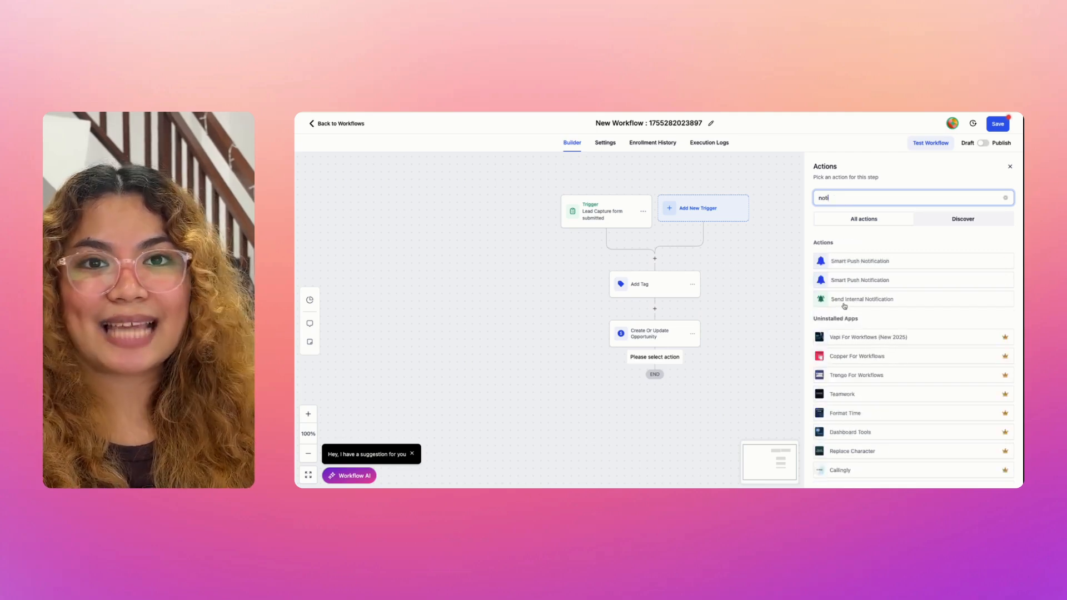
pyautogui.click(844, 303)
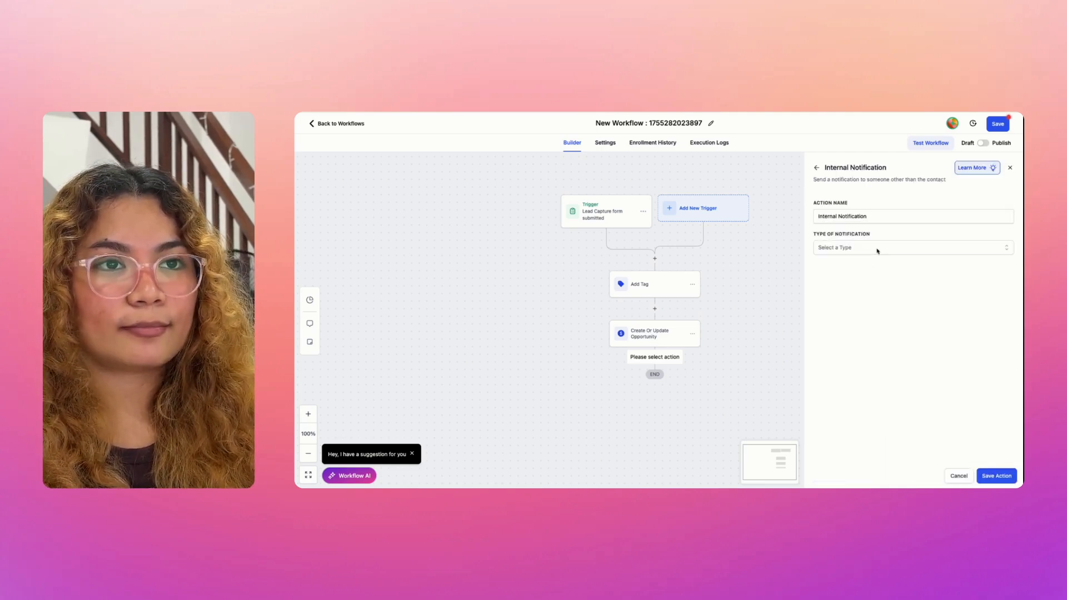
pyautogui.click(877, 250)
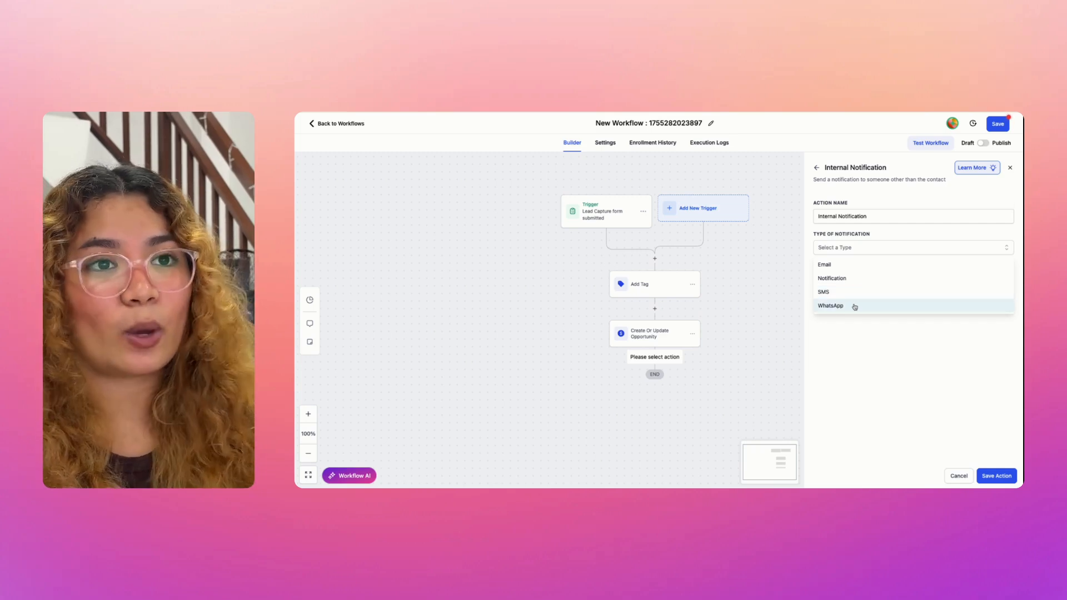
pyautogui.click(879, 267)
# Step: Clear the trial sender-name text and fill the sender name from the autofill suggestion
pyautogui.click(851, 287)
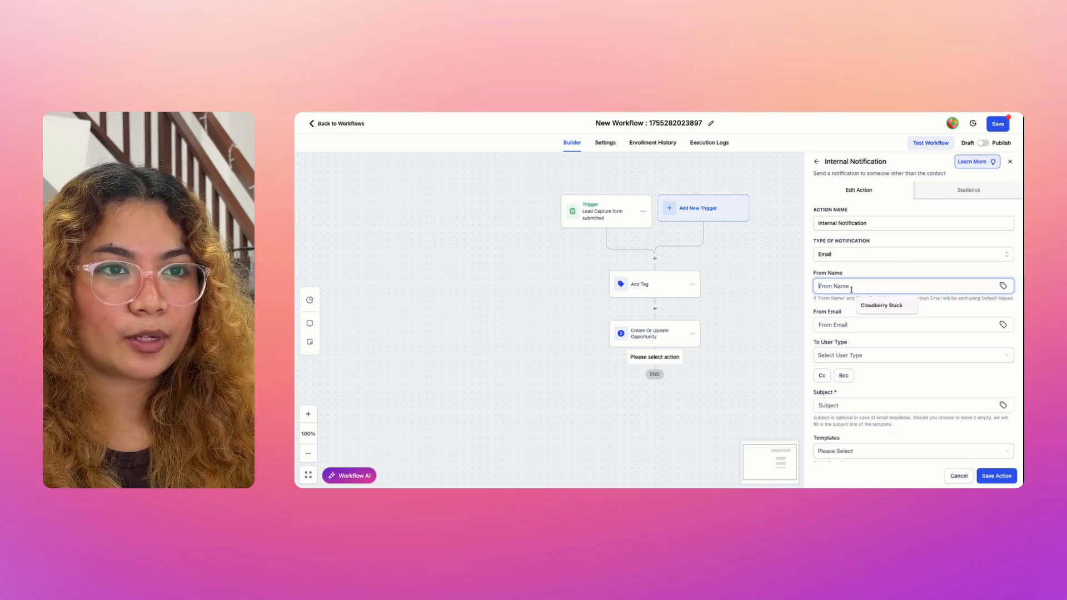
pyautogui.write('Lea')
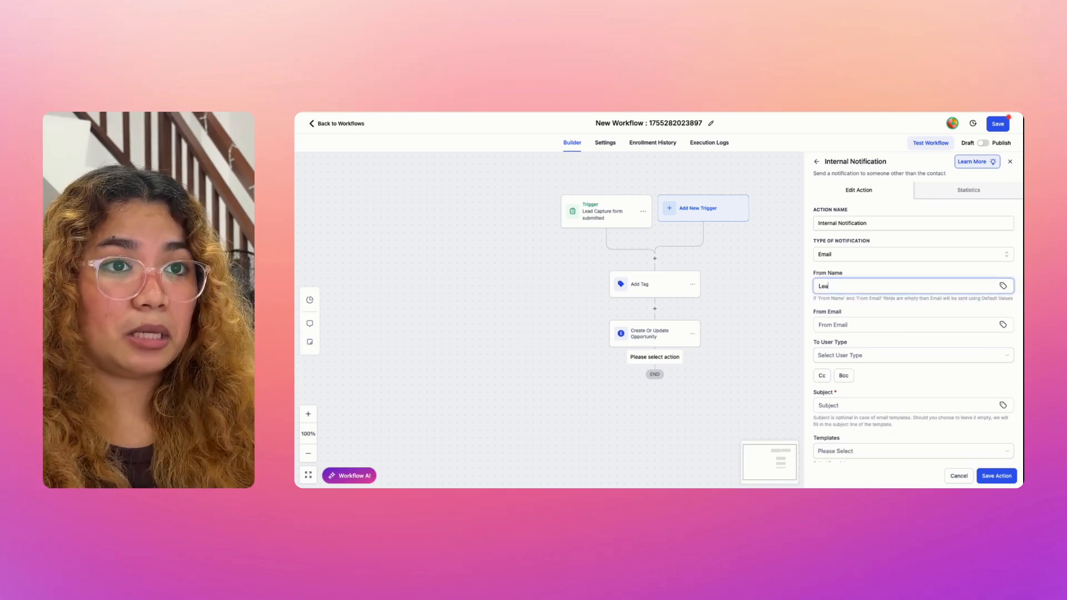
pyautogui.write('d Car')
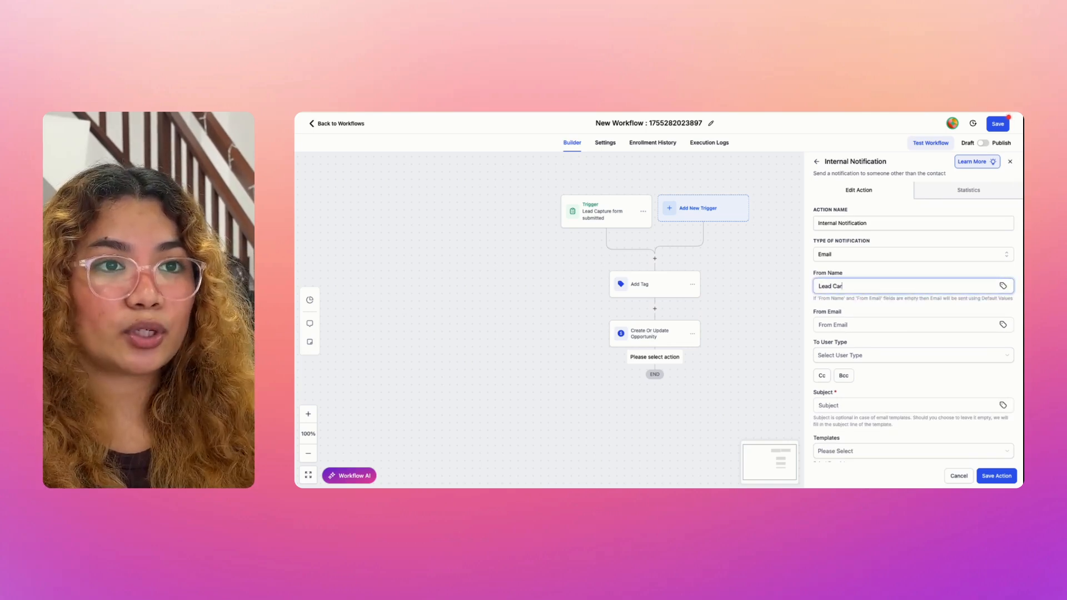
pyautogui.hotkey('ctrl', 'a')
pyautogui.write('New Ap')
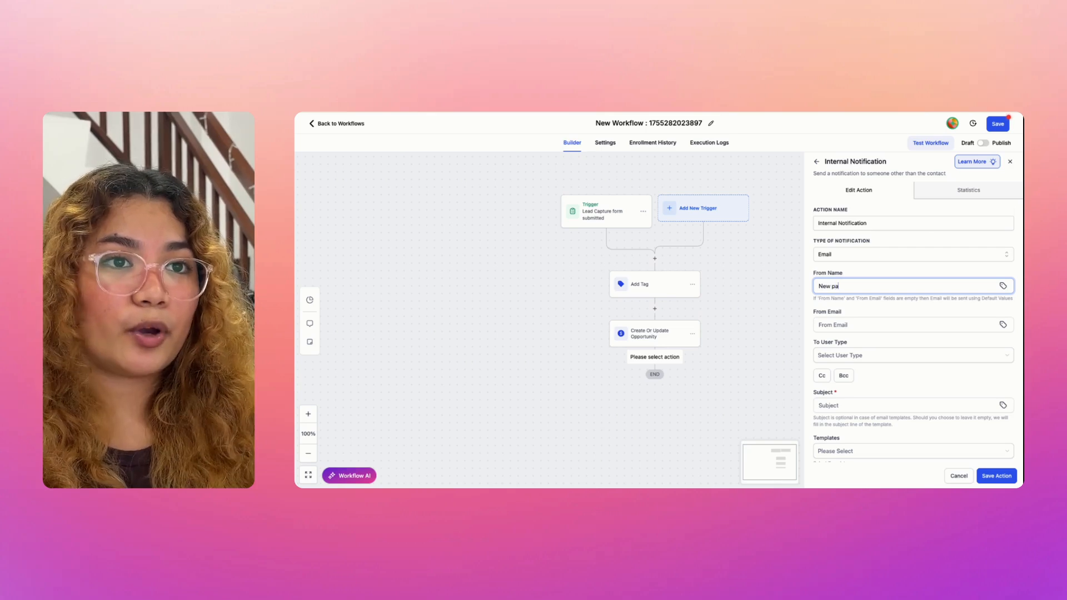
pyautogui.write('po')
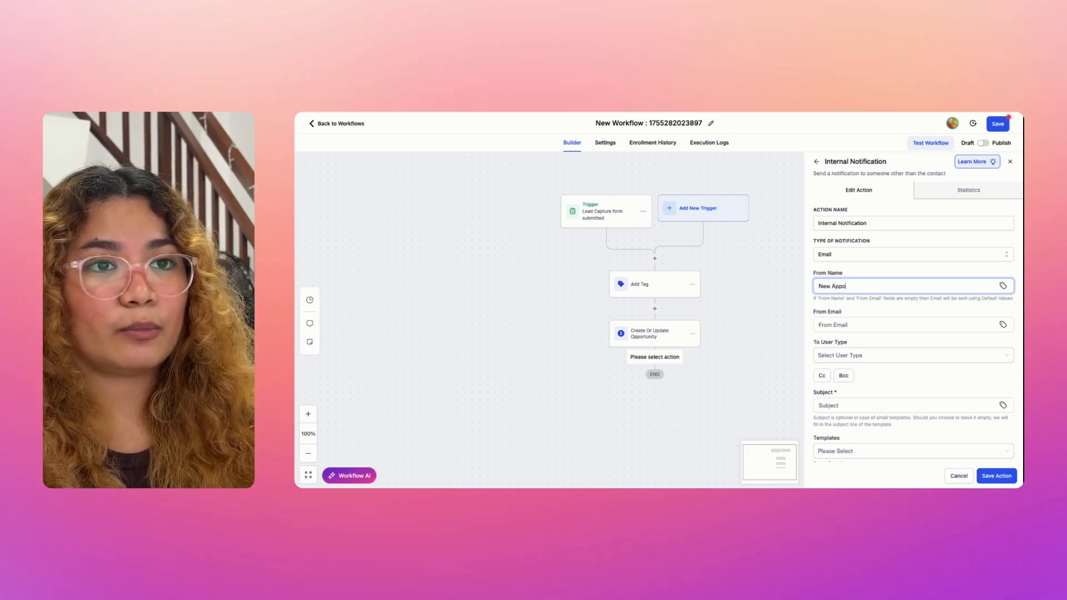
pyautogui.hotkey('ctrl', 'a')
pyautogui.press('BackSpace')
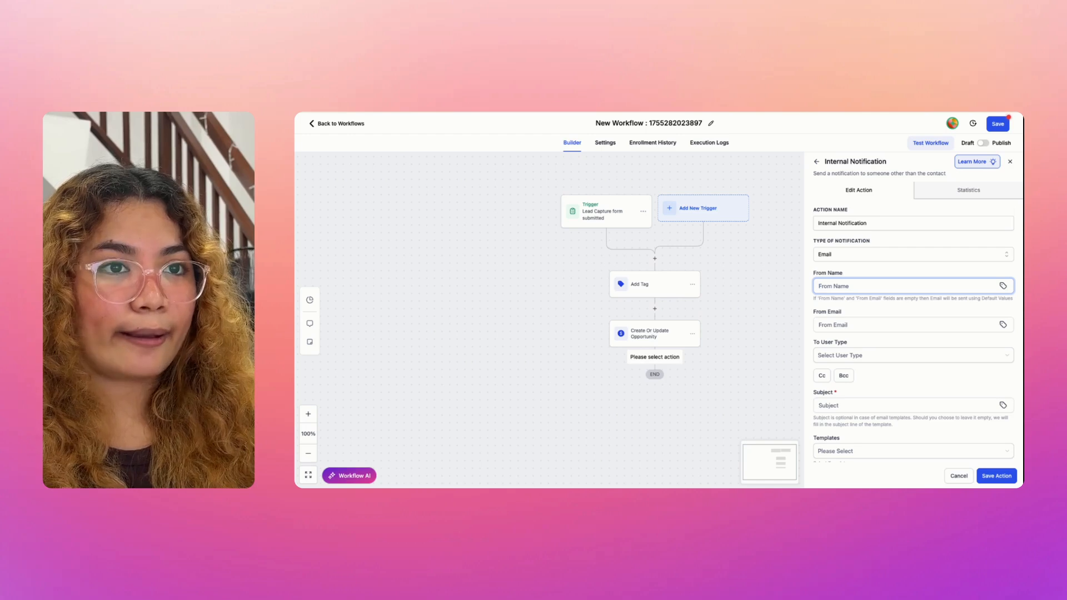
pyautogui.click(850, 323)
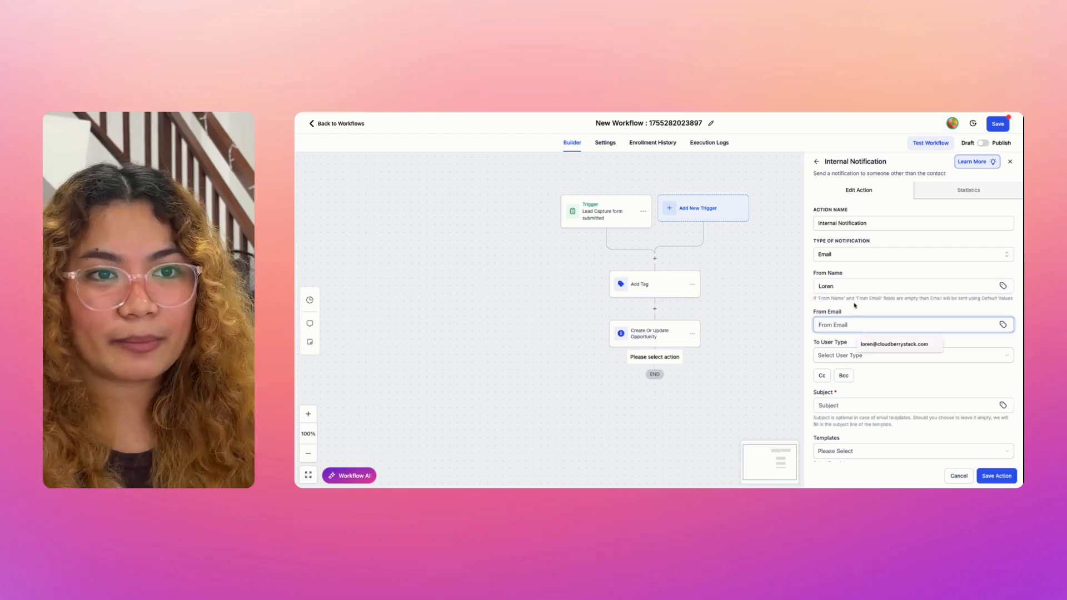
# Step: Enter the sender's e-mail address in the From Email field
pyautogui.click(865, 297)
pyautogui.scroll(-1, 866, 295)
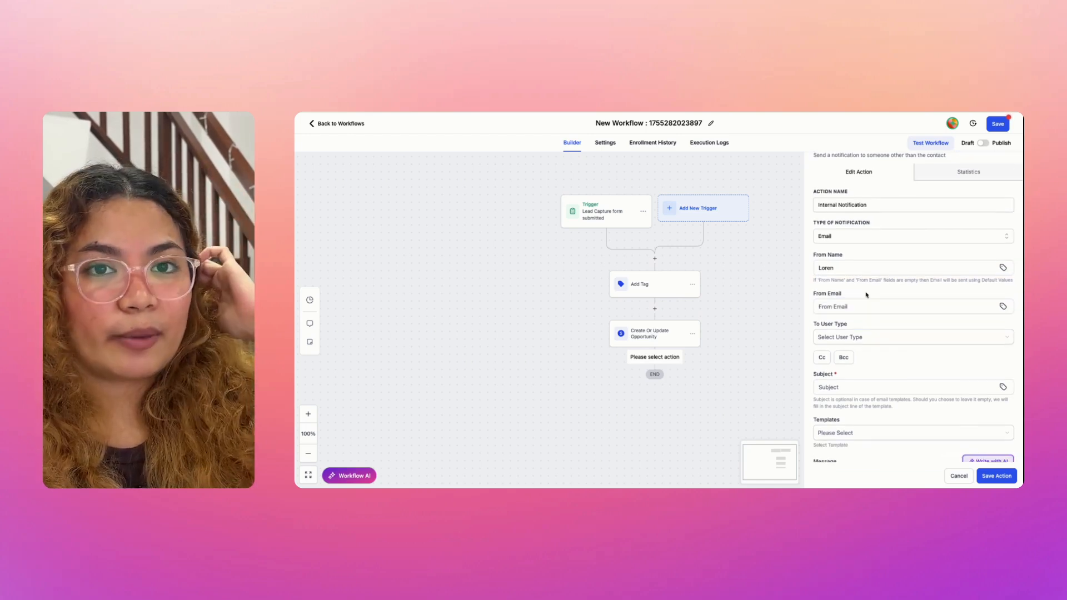
pyautogui.click(840, 306)
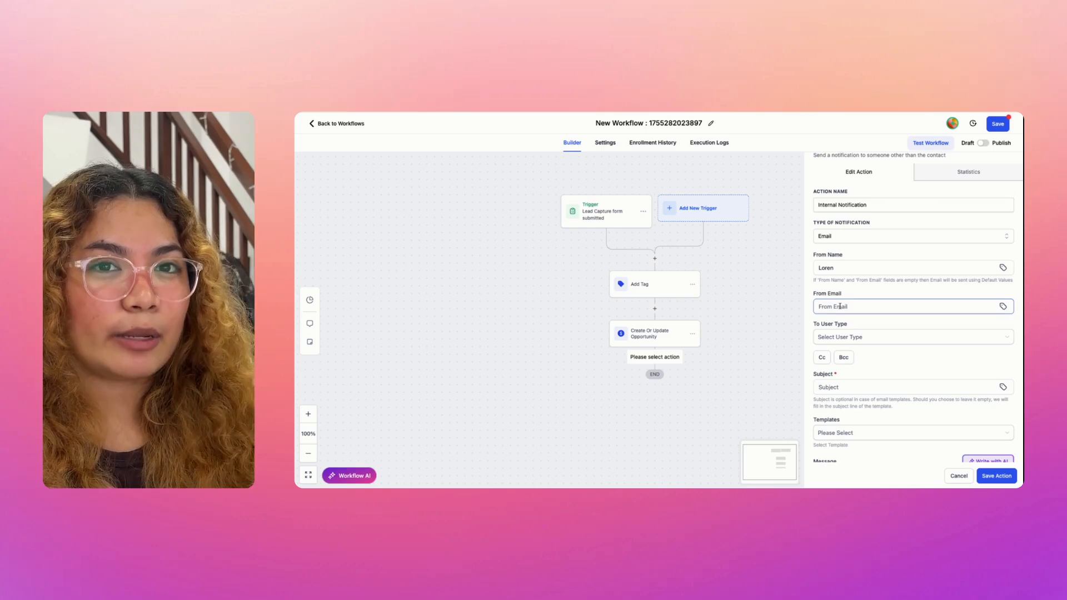
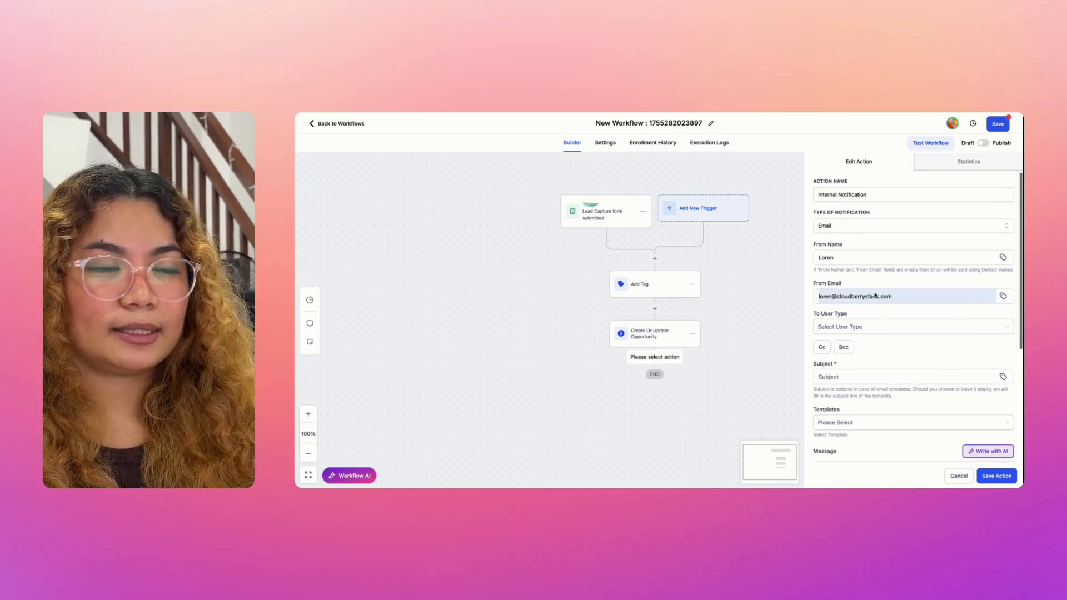
pyautogui.scroll(-1, 873, 297)
pyautogui.scroll(-1, 889, 306)
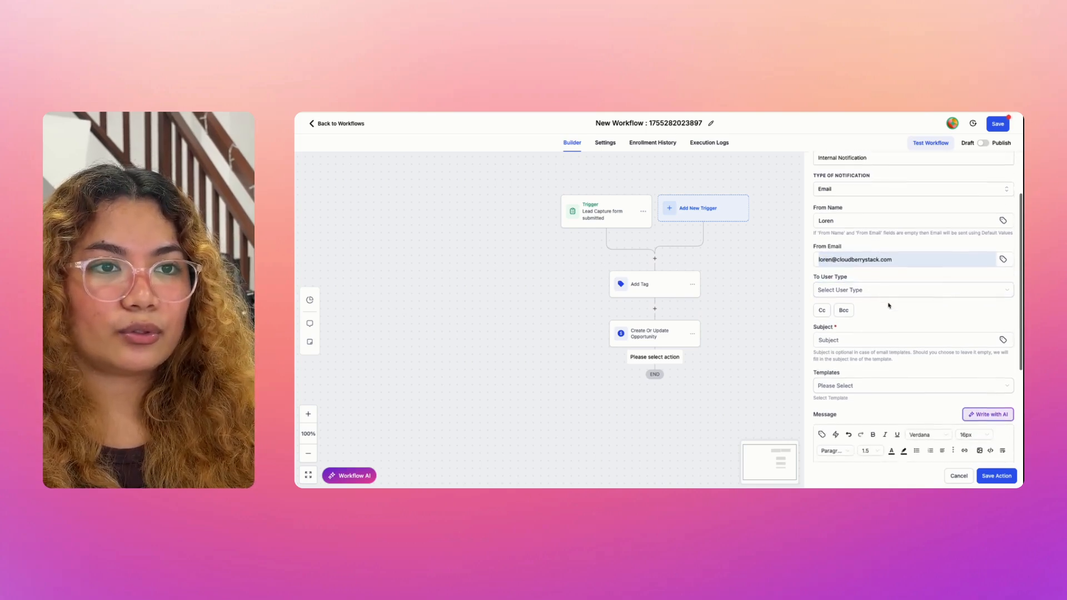
pyautogui.scroll(-1, 888, 306)
# Step: Set the subject to 'New Lead Captured' and begin the message with 'Full name:'
pyautogui.click(862, 305)
pyautogui.write('New ')
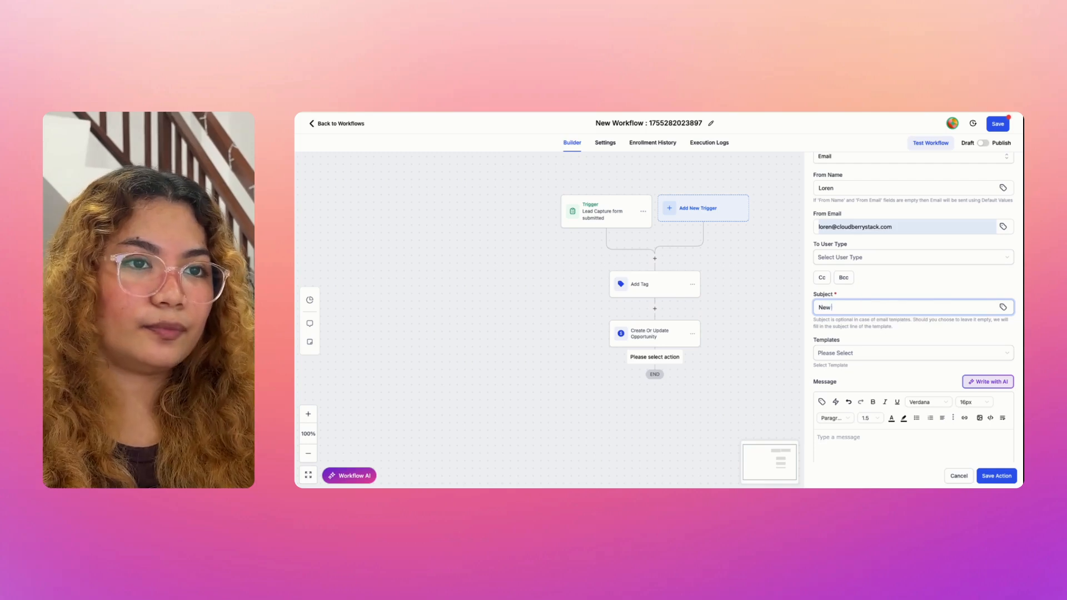
pyautogui.write('Lead C')
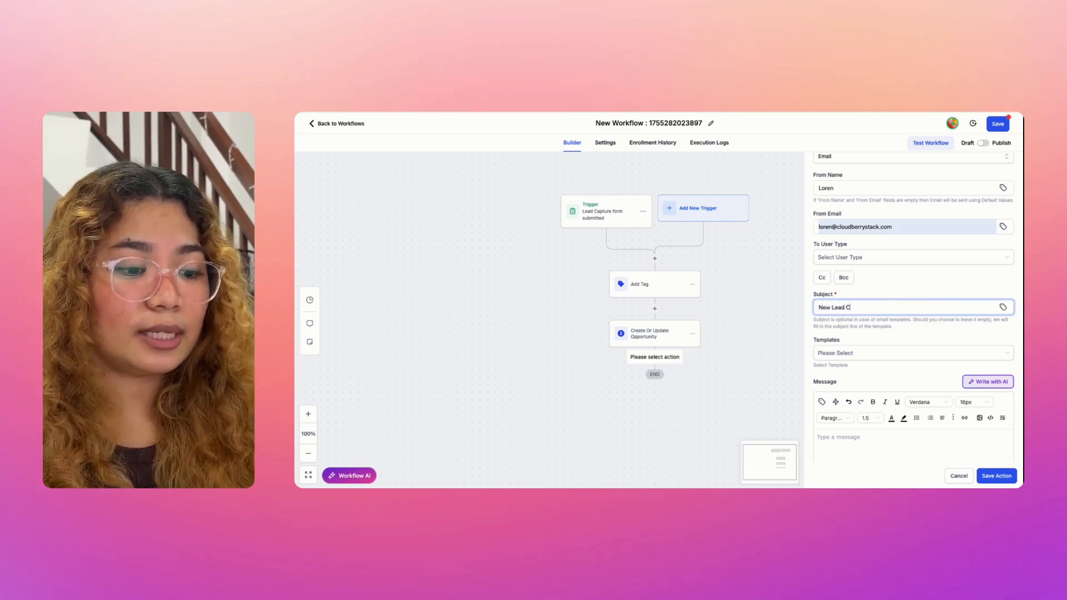
pyautogui.write('aptured')
pyautogui.scroll(-1, 844, 394)
pyautogui.click(844, 394)
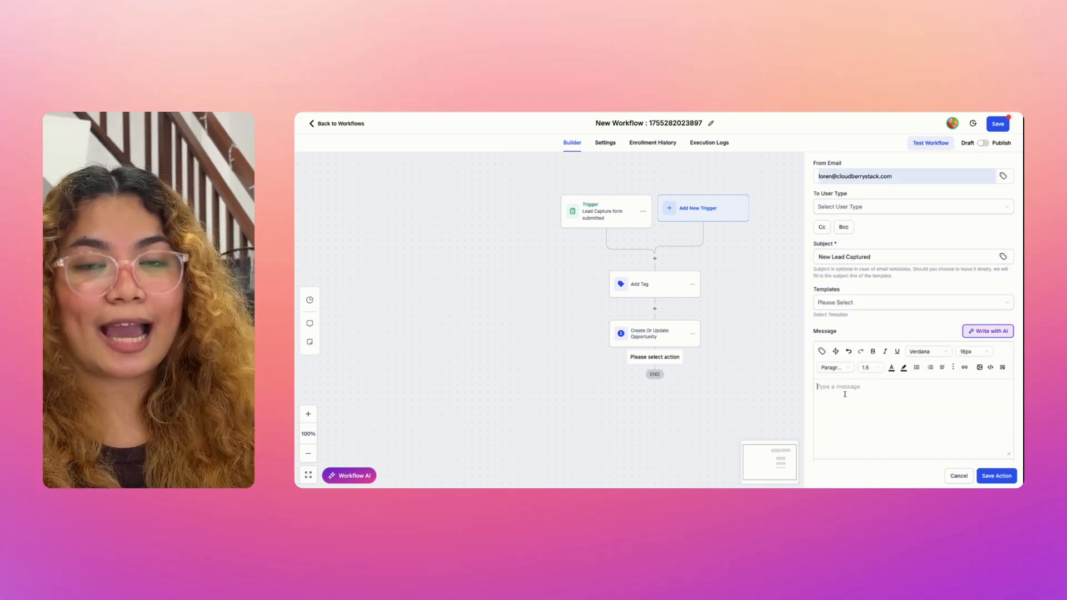
pyautogui.scroll(-1, 845, 394)
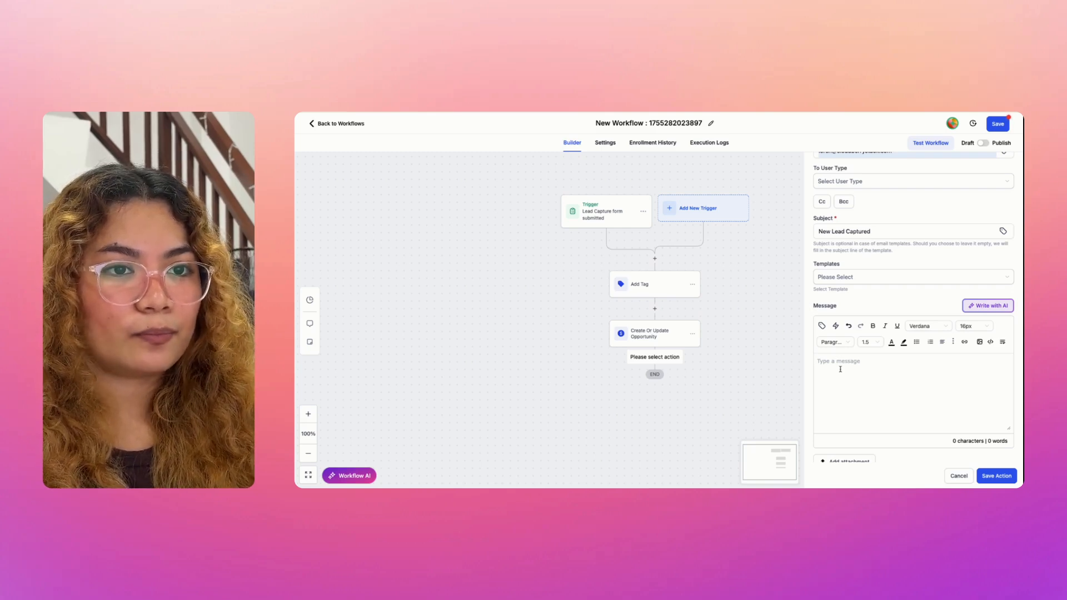
pyautogui.write('Full ')
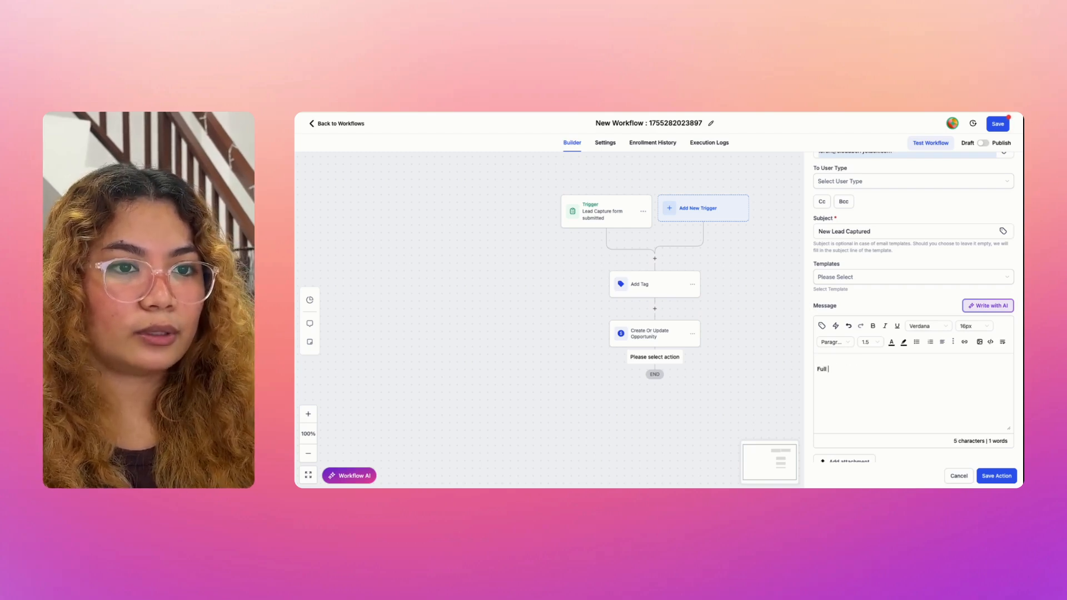
pyautogui.write('name:')
# Step: Insert contact first and last name merge fields, then Email: {{contact.email}} and Phone: {{contact.phone}}
pyautogui.click(822, 326)
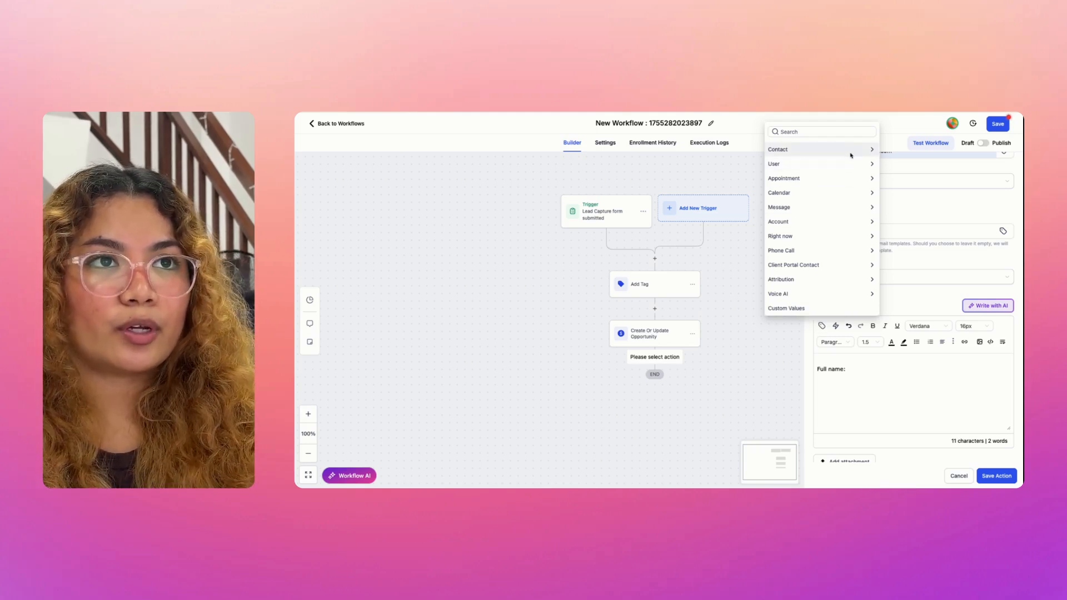
pyautogui.click(868, 149)
pyautogui.click(875, 176)
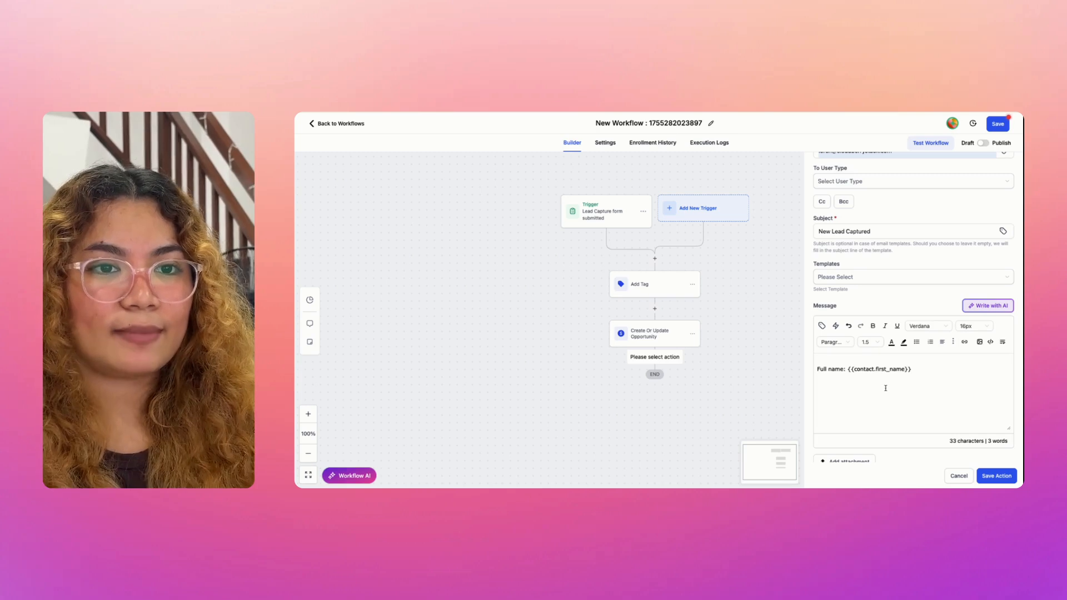
pyautogui.click(840, 340)
pyautogui.click(835, 302)
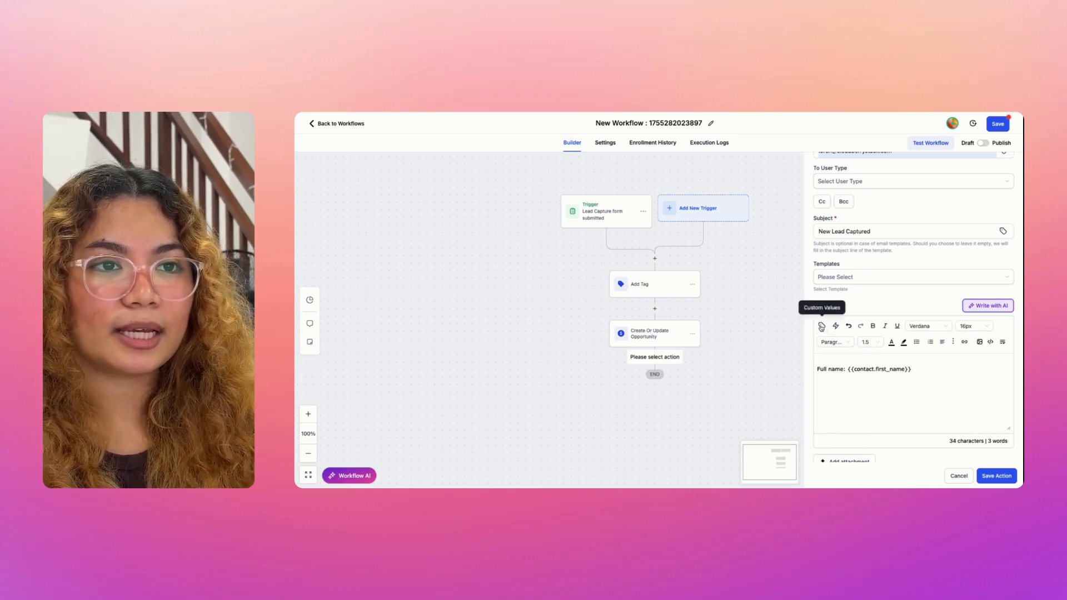
pyautogui.click(821, 326)
pyautogui.click(800, 191)
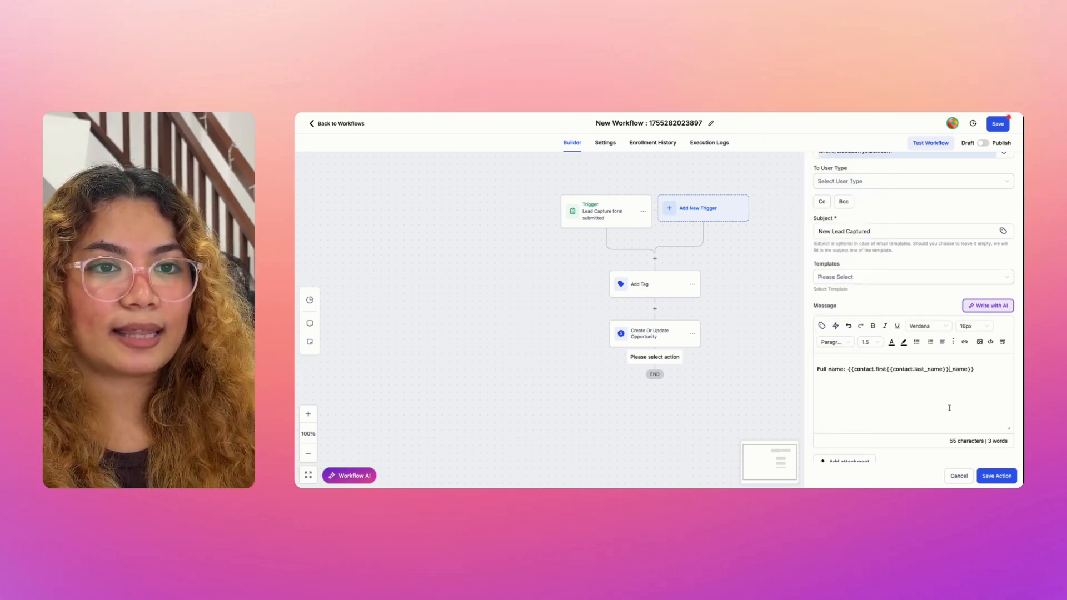
pyautogui.press('Return')
pyautogui.write('Emai')
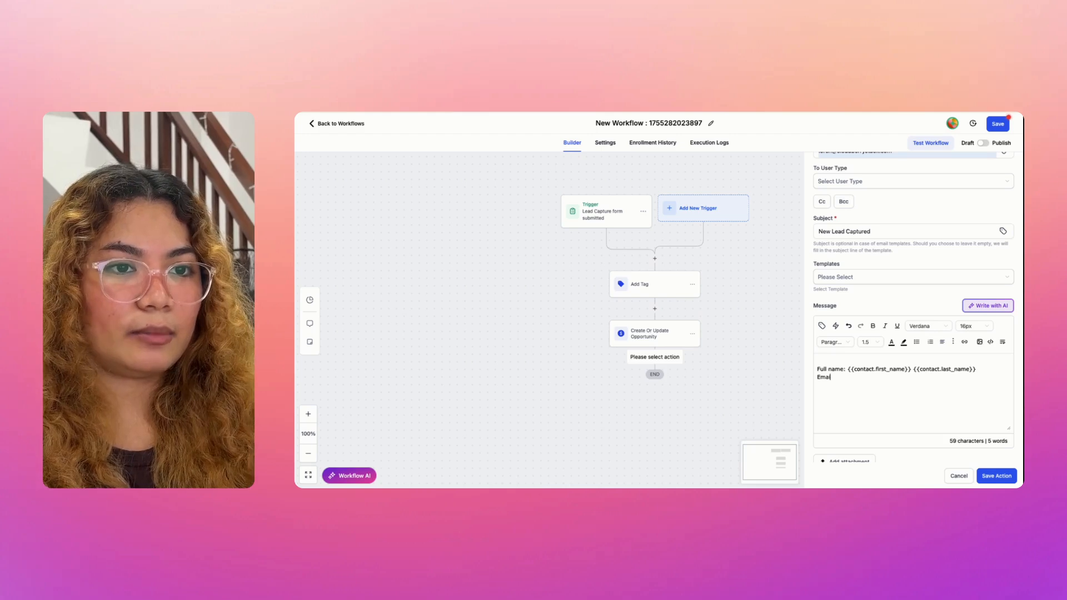
pyautogui.write('l: {{contact.email}} Phone')
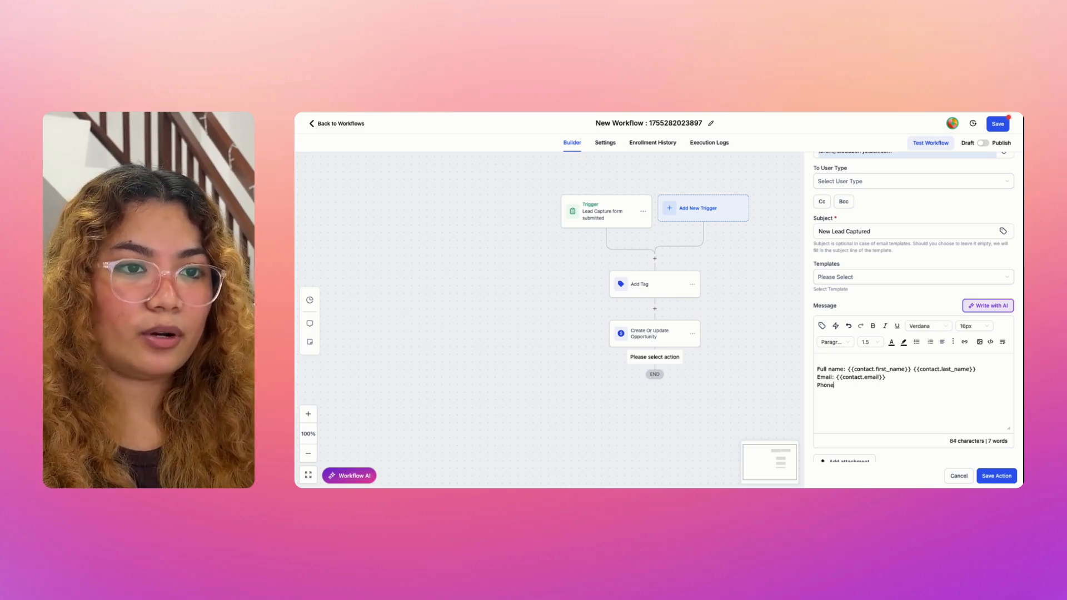
pyautogui.write(': {{contact.phone}}')
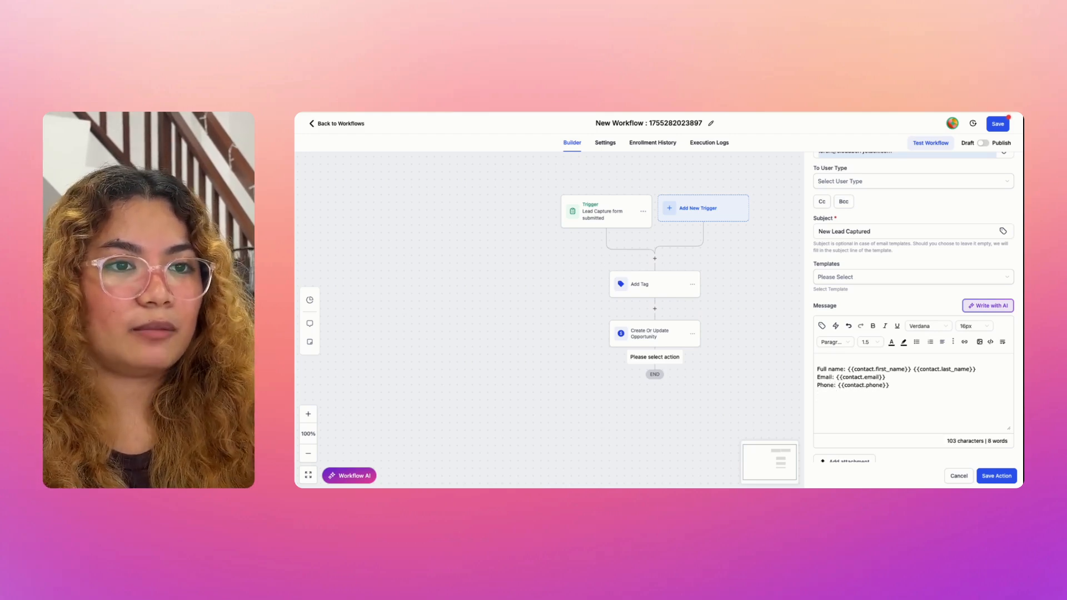
# Step: Add the greeting 'Hey there! A new lead has just been captired.' above the contact details
pyautogui.click(883, 362)
pyautogui.press('Return')
pyautogui.press('Up')
pyautogui.write('Hey ')
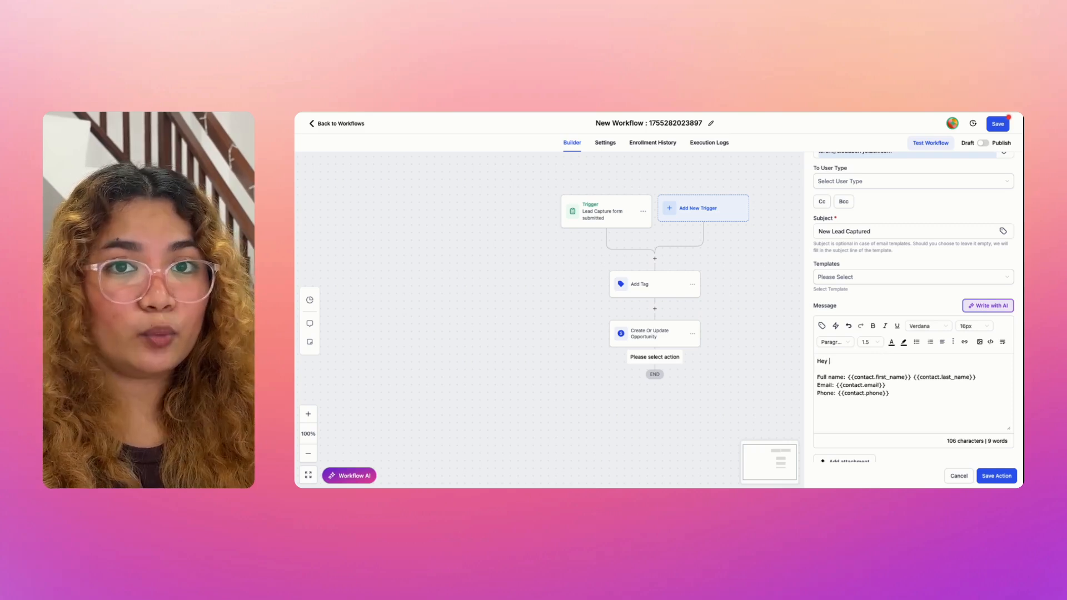
pyautogui.write('th')
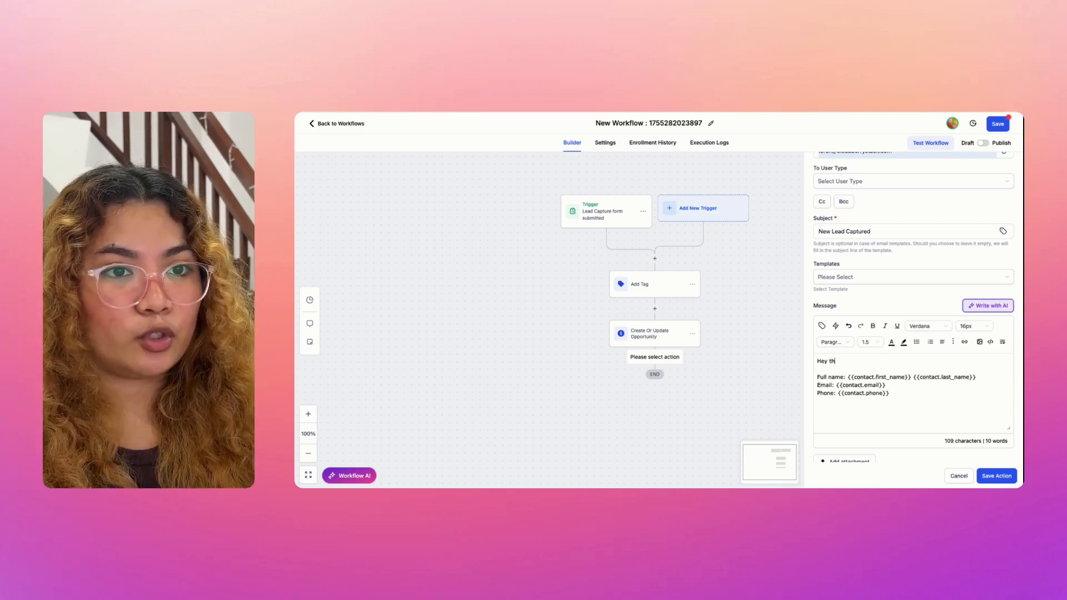
pyautogui.write('ere! ')
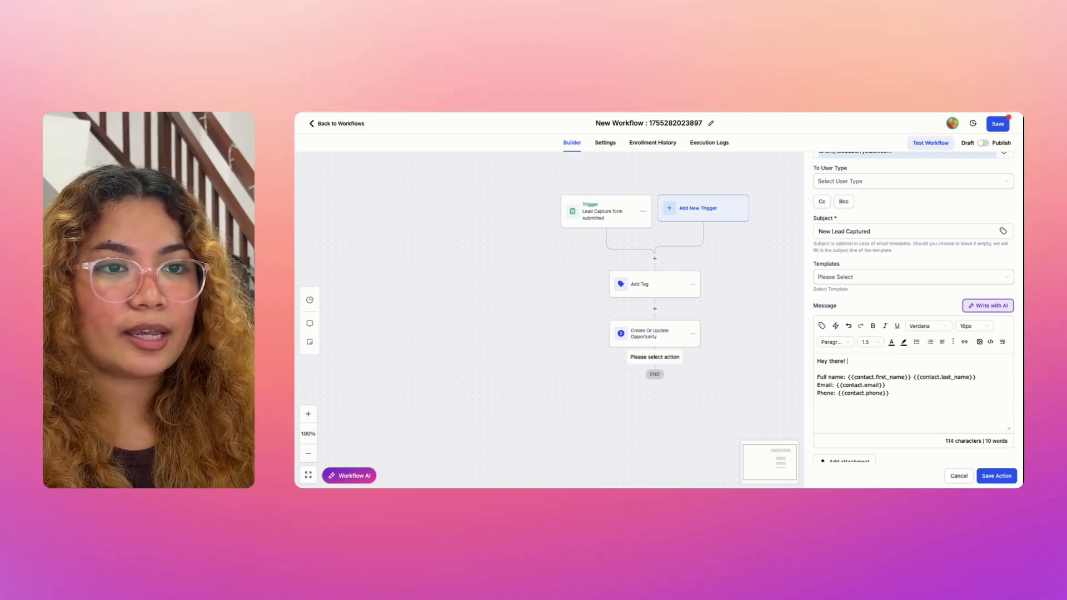
pyautogui.write('A new lead')
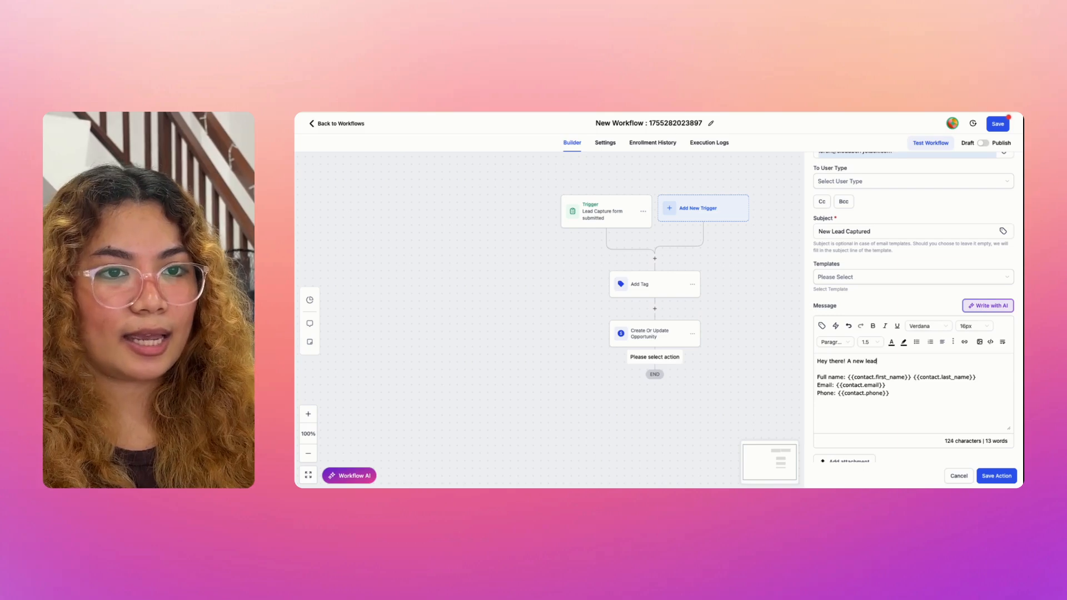
pyautogui.write(' has just been ca')
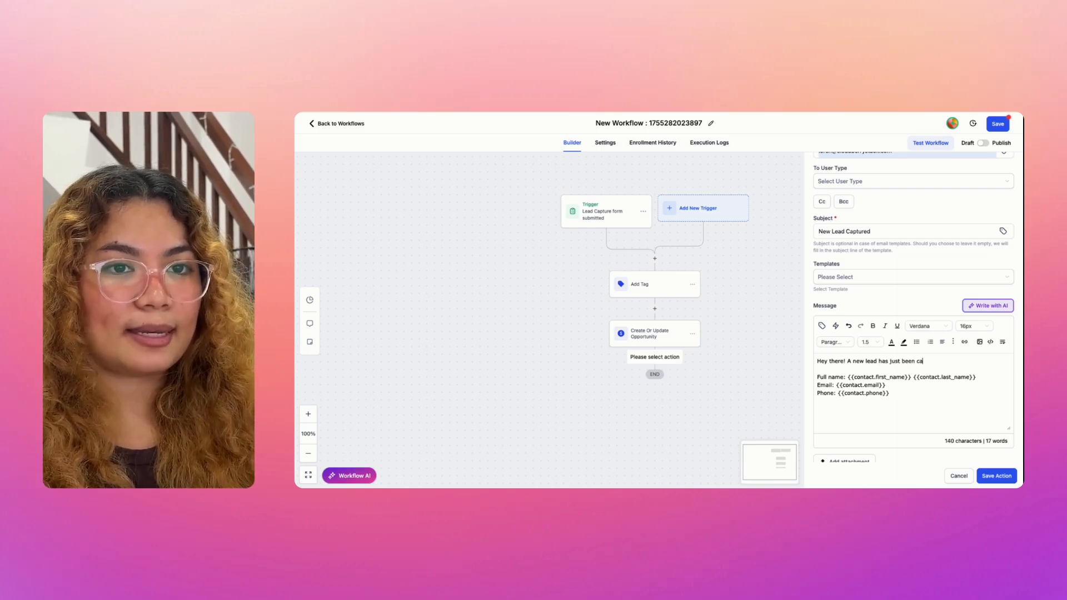
pyautogui.write('ptired.')
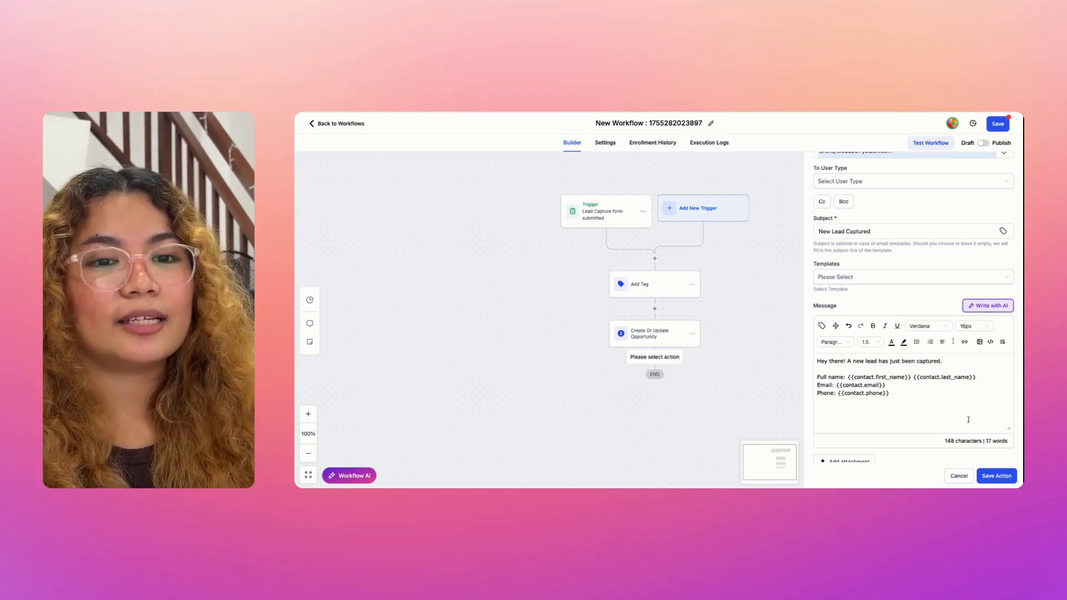
pyautogui.scroll(-2, 967, 420)
# Step: Discard the partly typed test recipient address and save the email notification action
pyautogui.click(864, 443)
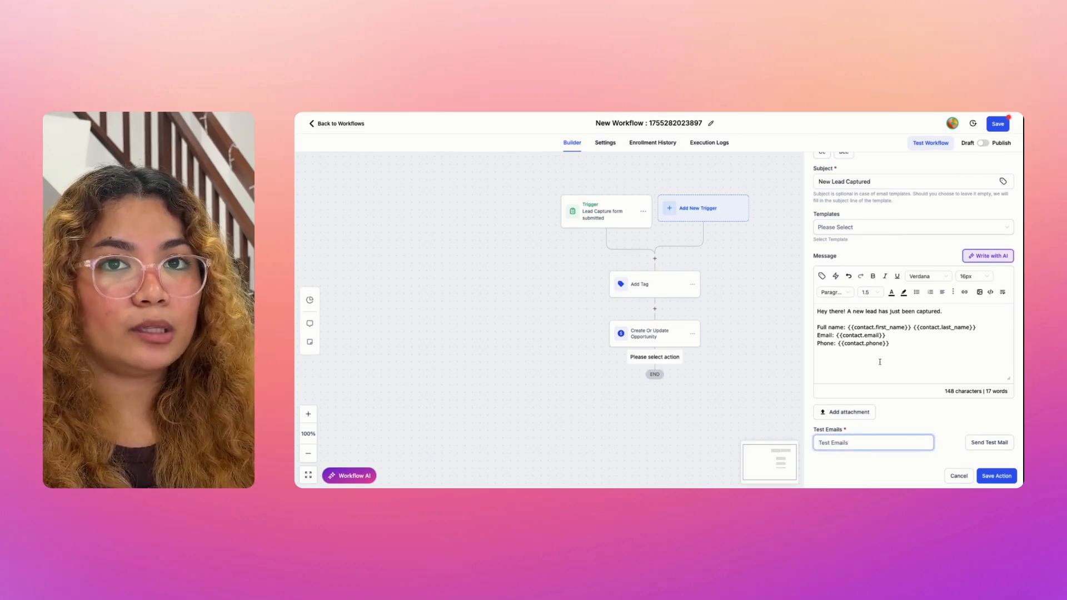
pyautogui.scroll(1, 879, 361)
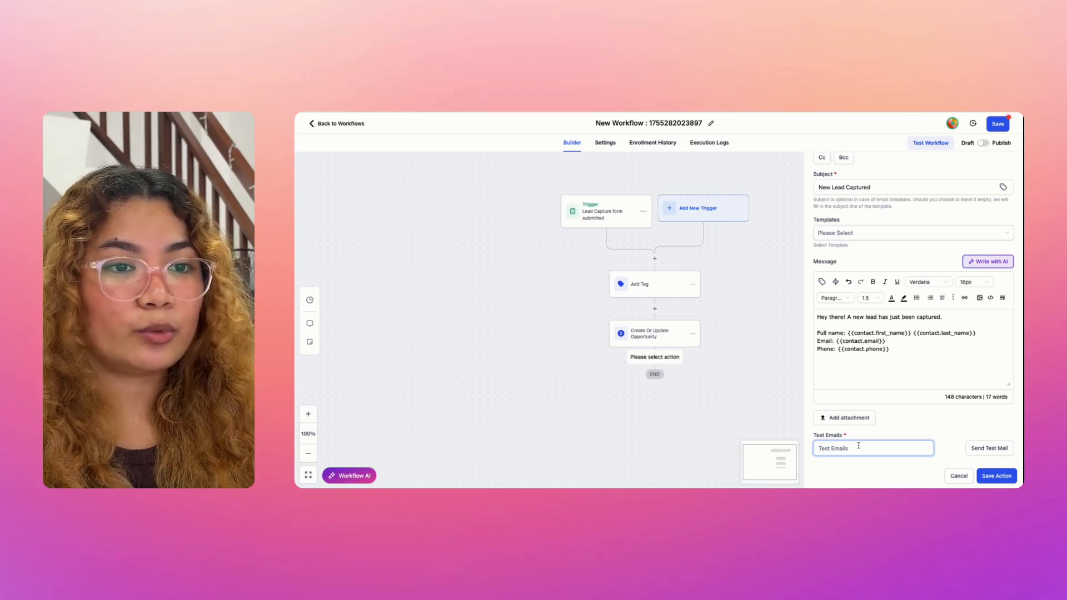
pyautogui.write('loren@')
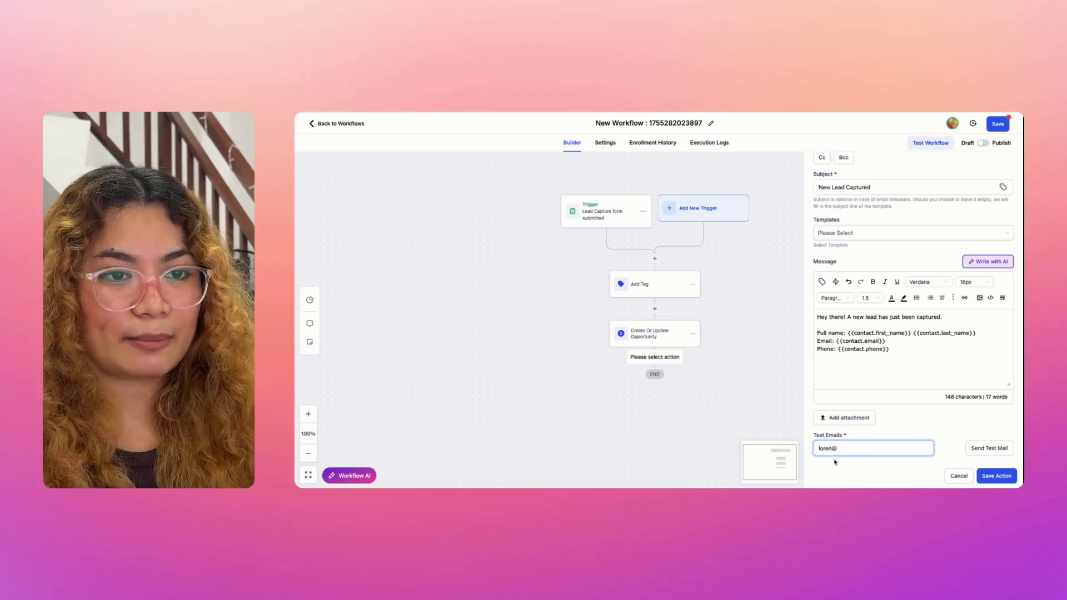
pyautogui.press('BackSpace')
pyautogui.press('BackSpace')
pyautogui.press('BackSpace')
pyautogui.press('BackSpace')
pyautogui.press('BackSpace')
pyautogui.press('BackSpace')
pyautogui.click(849, 471)
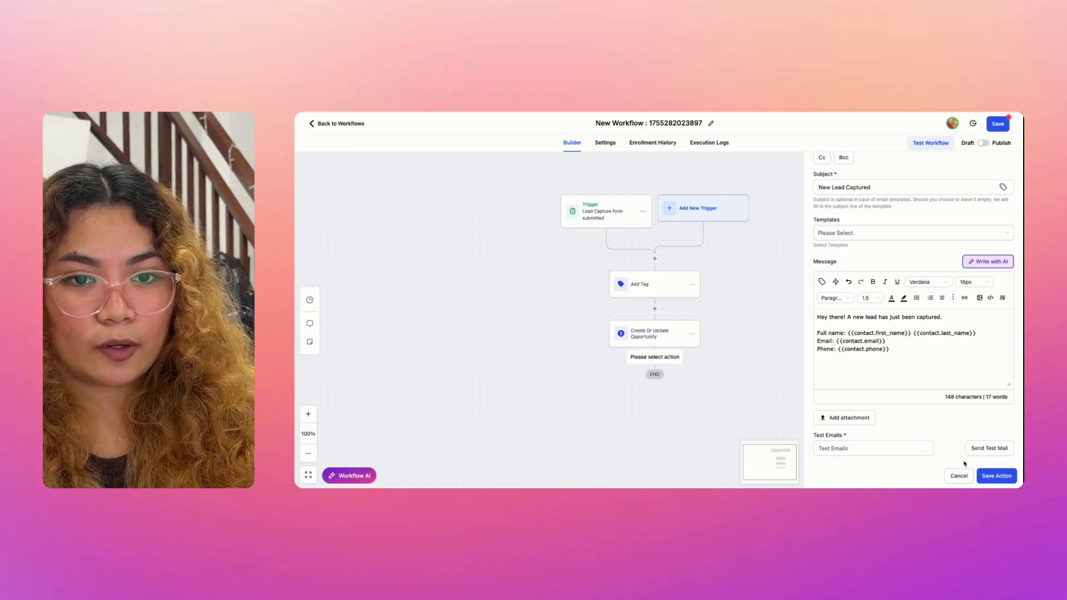
pyautogui.click(995, 473)
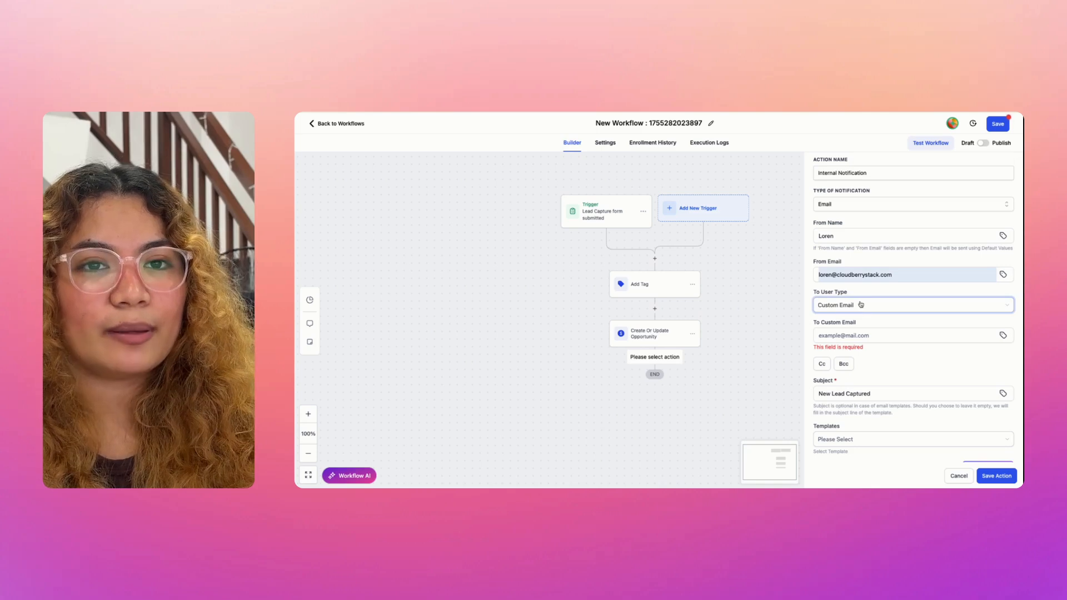
# Step: Enter the recipient's e-mail address in the To Custom Email field
pyautogui.scroll(-1, 879, 292)
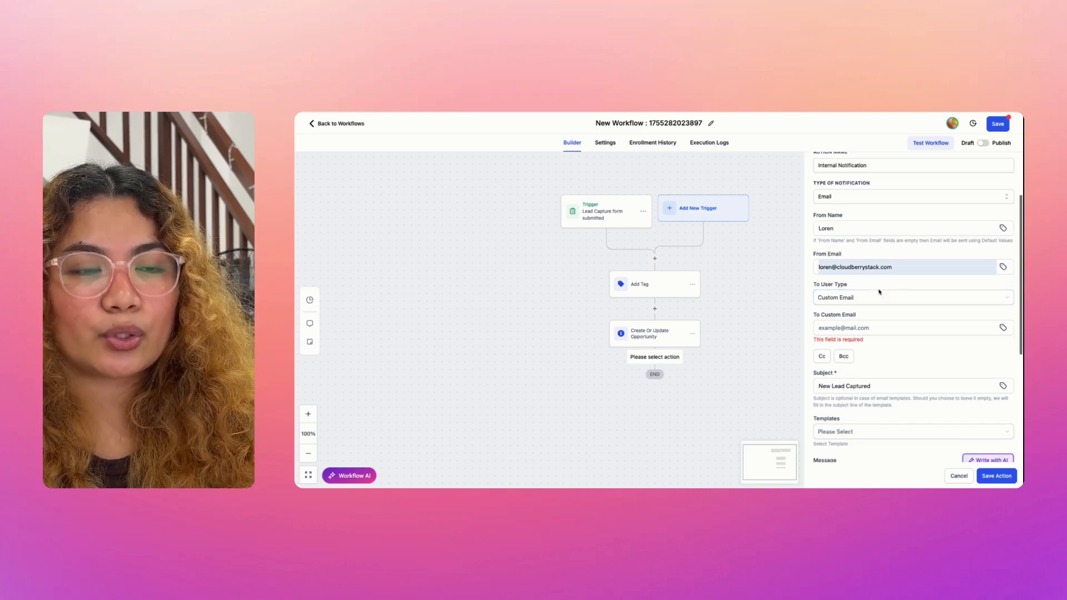
pyautogui.click(855, 327)
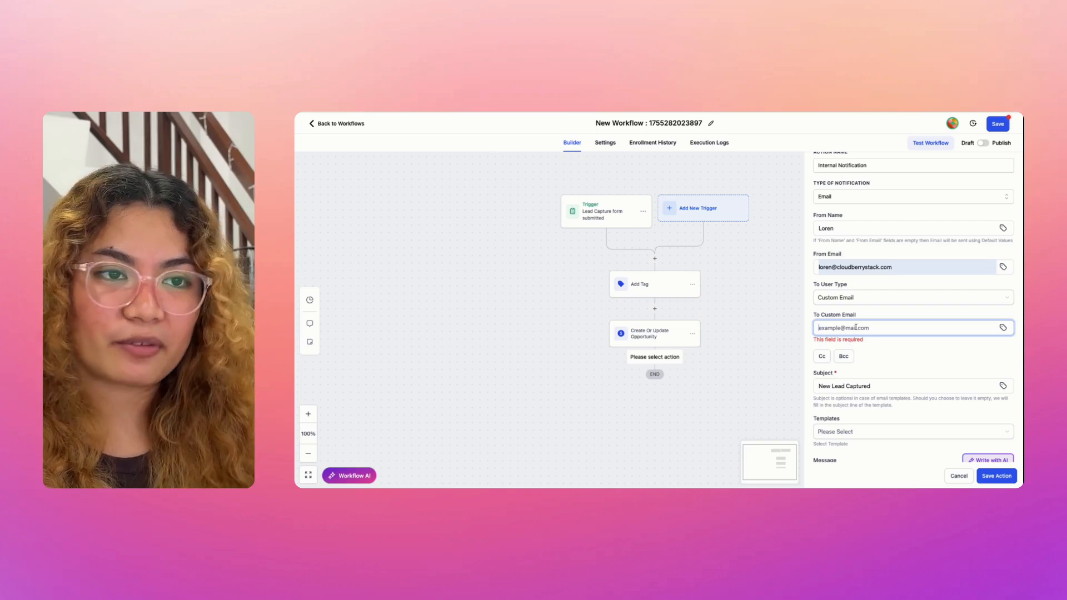
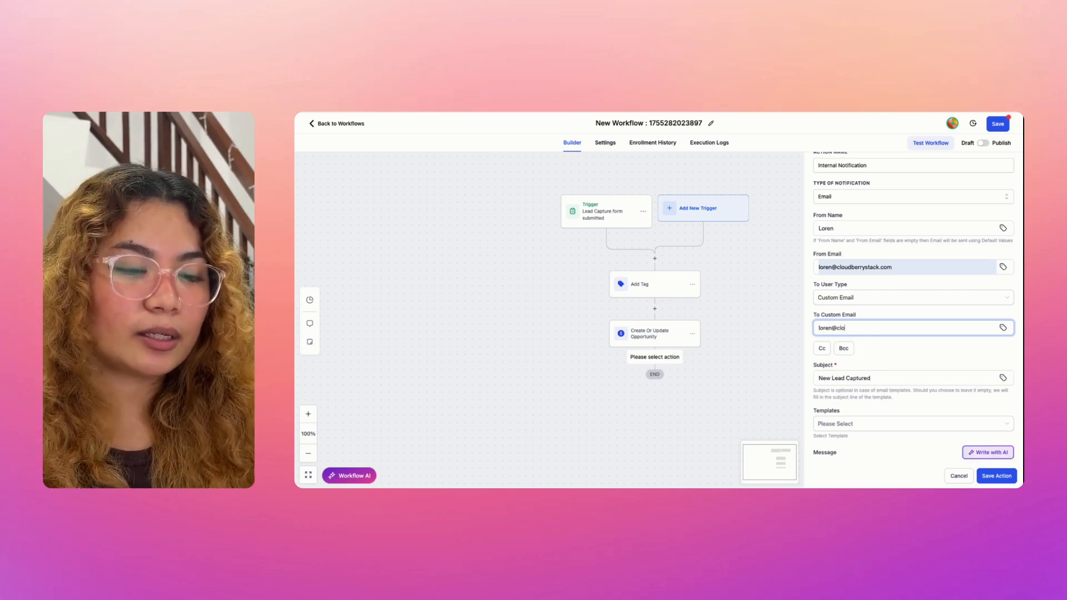
# Step: Save the notification step and workflow, switch the toggle to Published, and save again
pyautogui.click(996, 475)
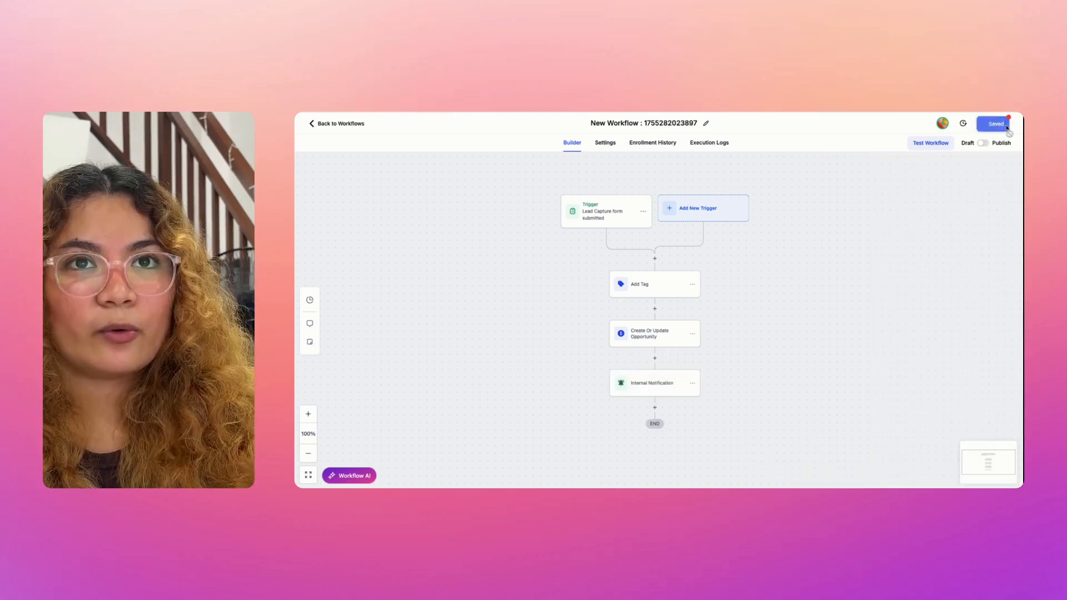
pyautogui.click(999, 124)
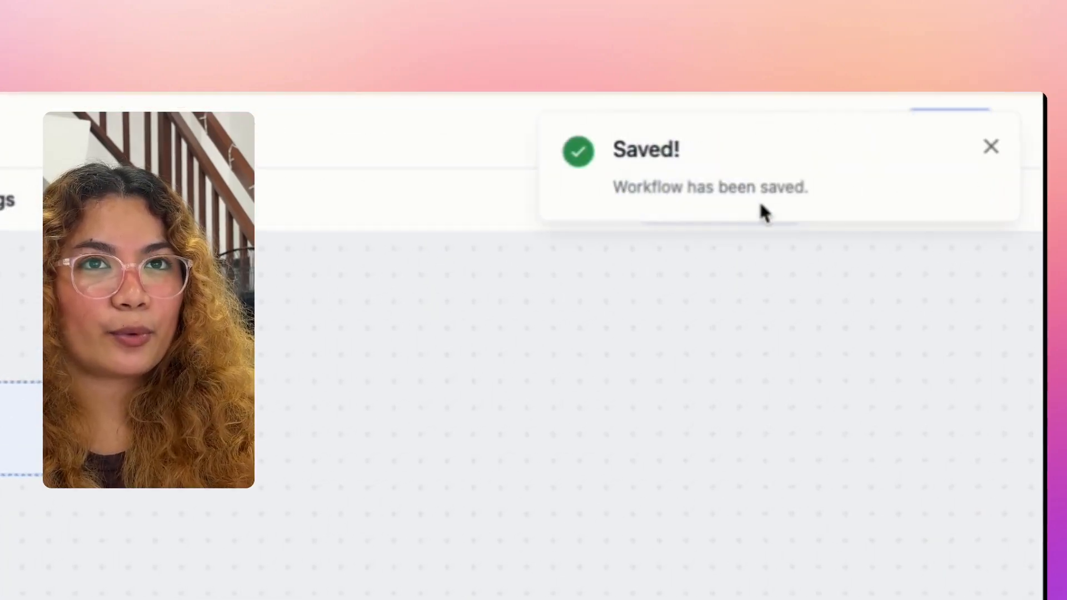
pyautogui.click(903, 201)
pyautogui.click(972, 145)
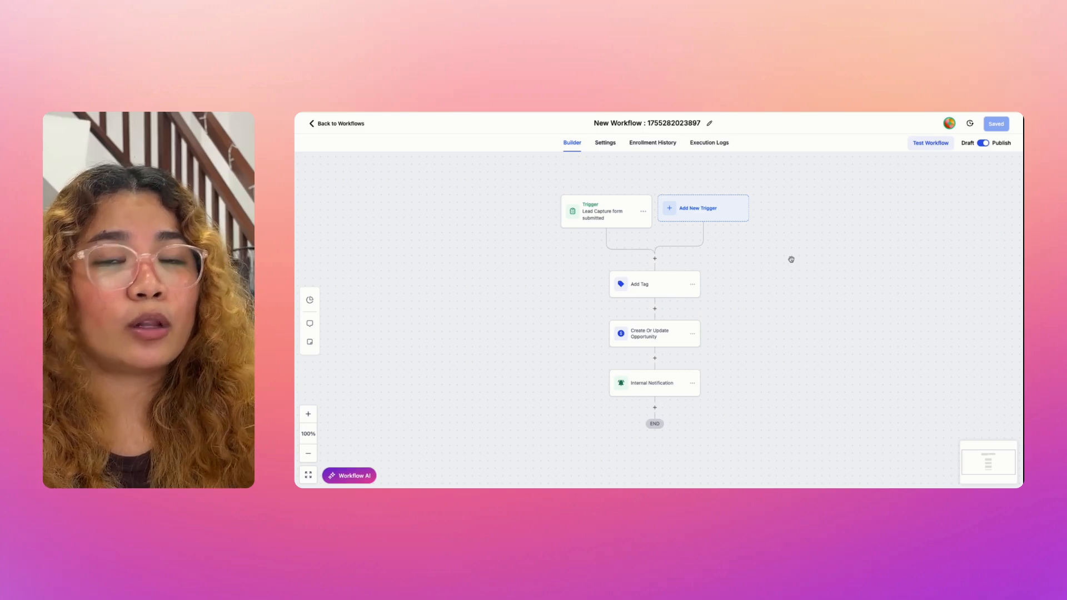
pyautogui.scroll(1, 710, 260)
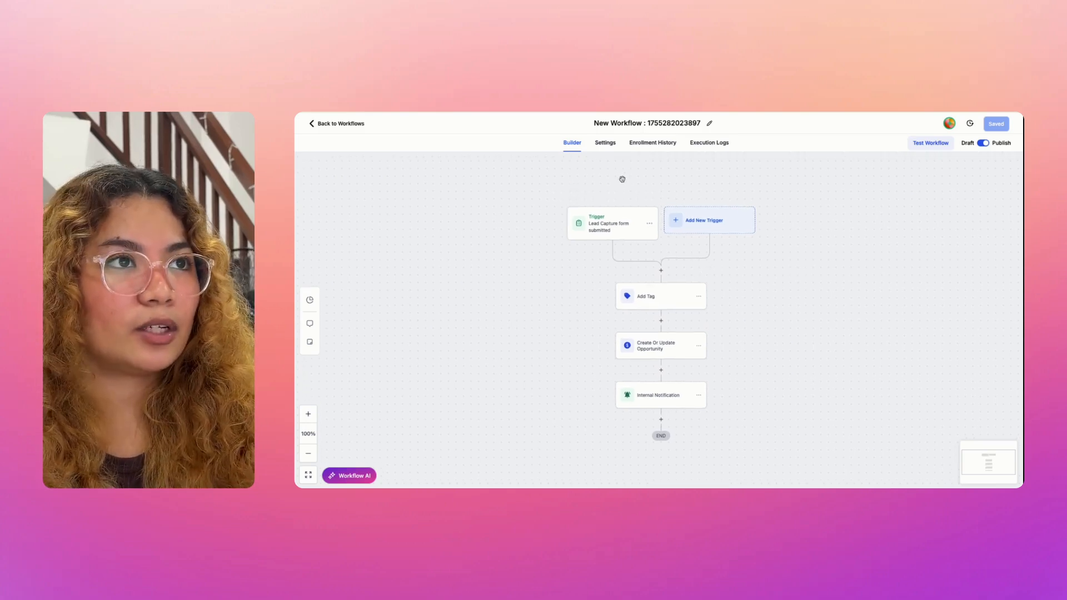
# Step: Replace the workflow title with 'Lead Capture Form submitted > Add to pipeline' and confirm it
pyautogui.click(647, 123)
pyautogui.hotkey('ctrl', 'a')
pyautogui.press('BackSpace')
pyautogui.write('Workflow')
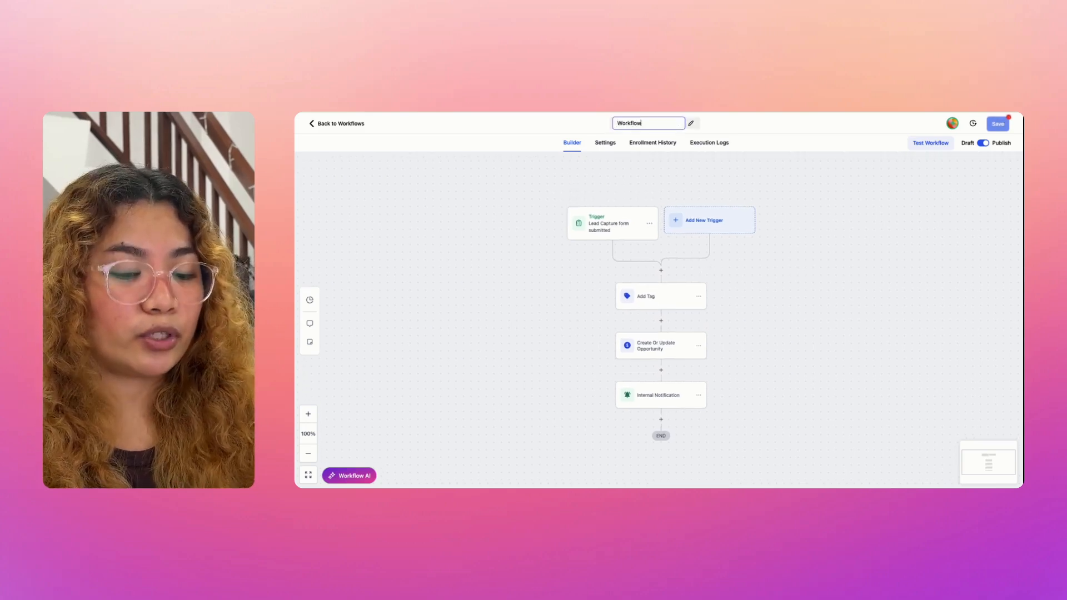
pyautogui.write('Lead C')
pyautogui.hotkey('ctrl', 'a')
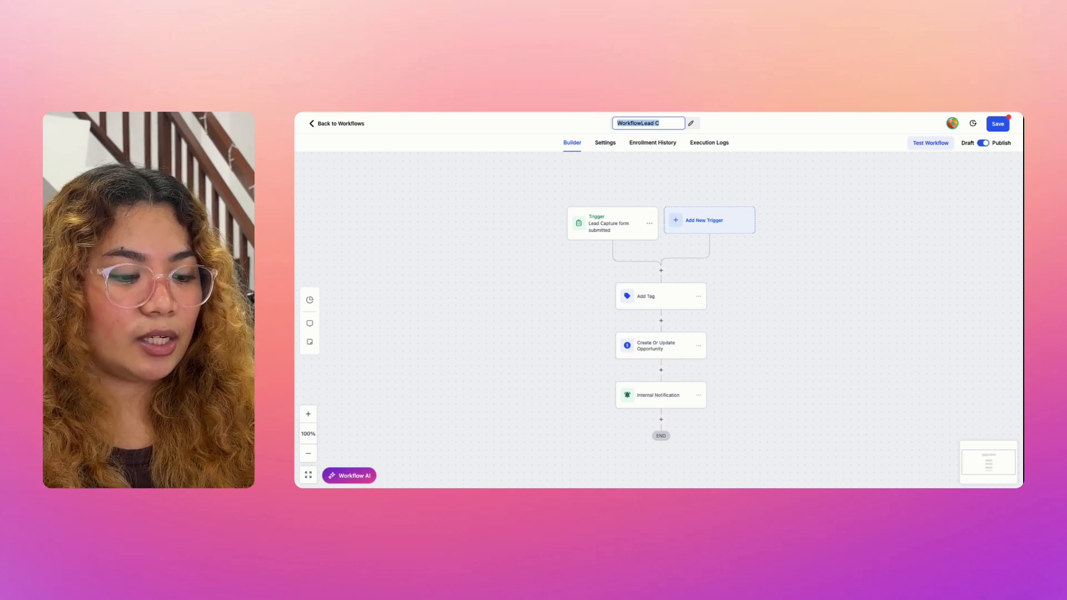
pyautogui.write('Lead a Cap')
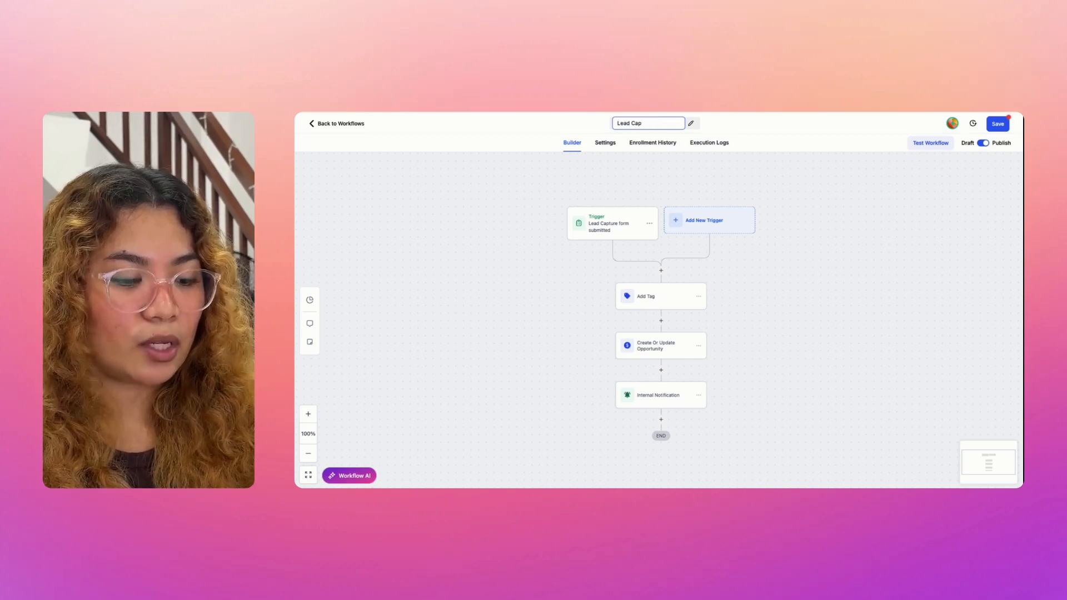
pyautogui.write('ture')
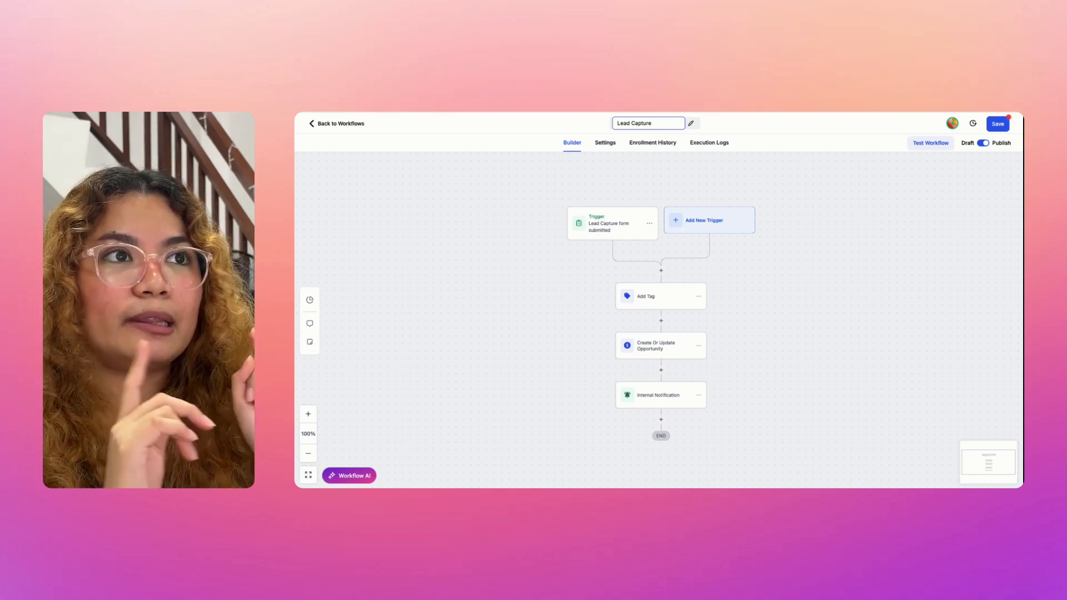
pyautogui.write('orm')
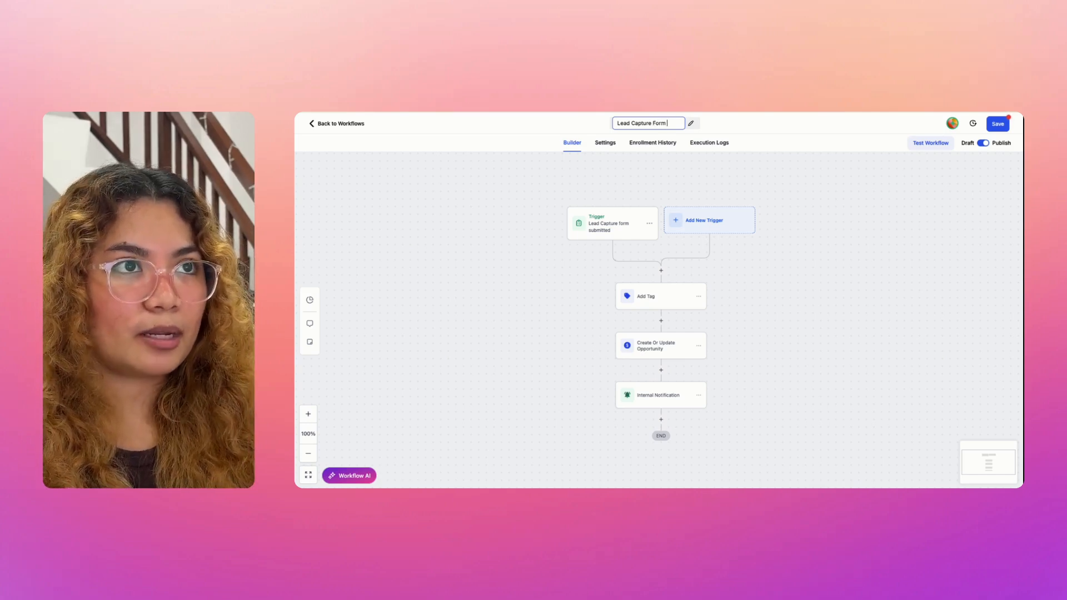
pyautogui.write(' submitted > Add to pipeline')
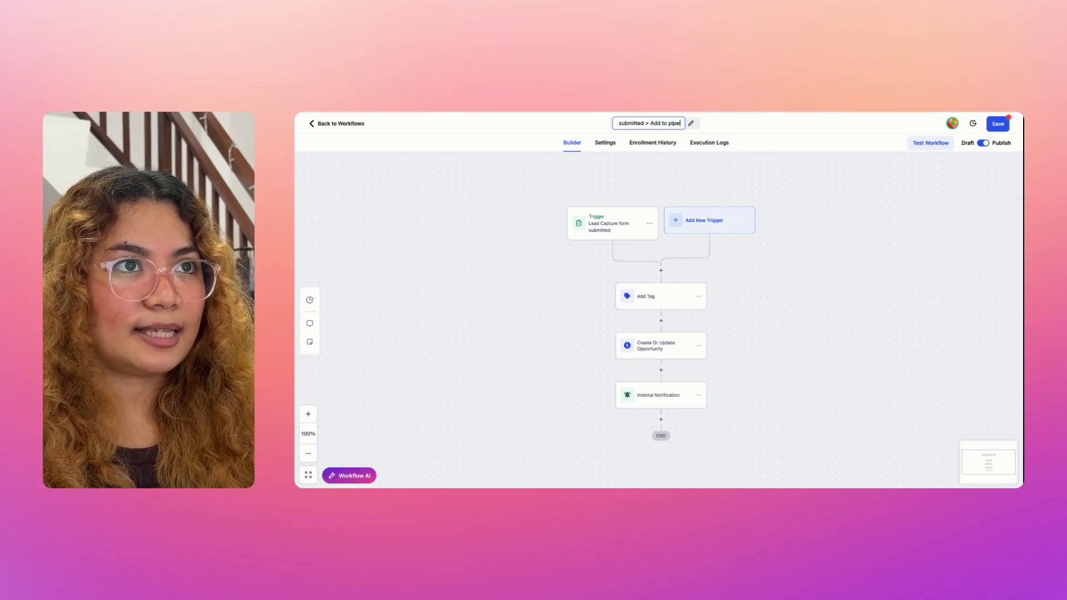
pyautogui.press('Return')
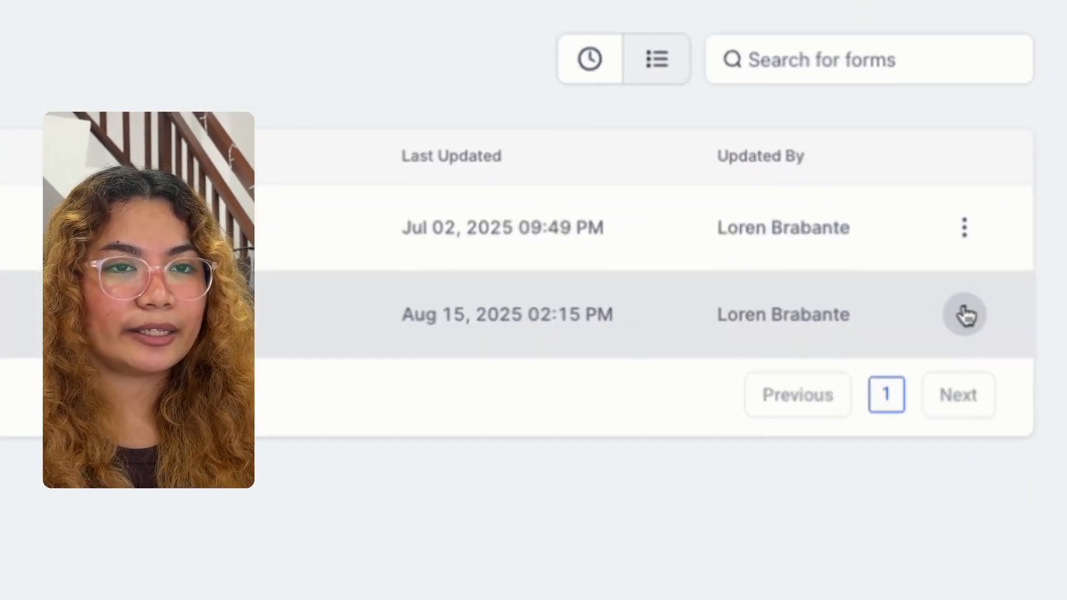
# Step: Open Form 1's preview and enter the test lead's first and last name
pyautogui.click(923, 286)
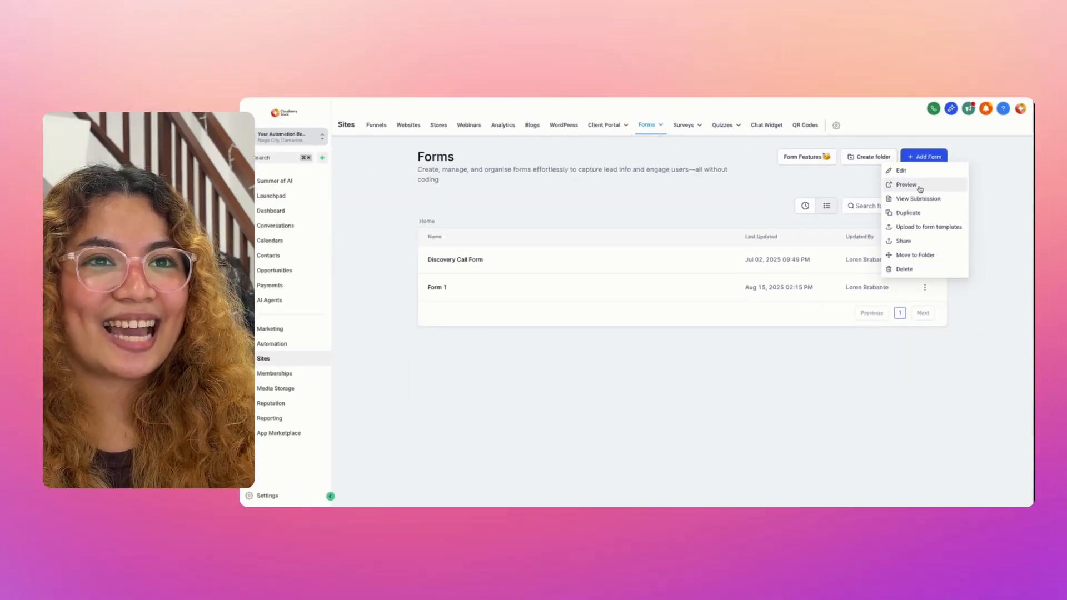
pyautogui.click(920, 189)
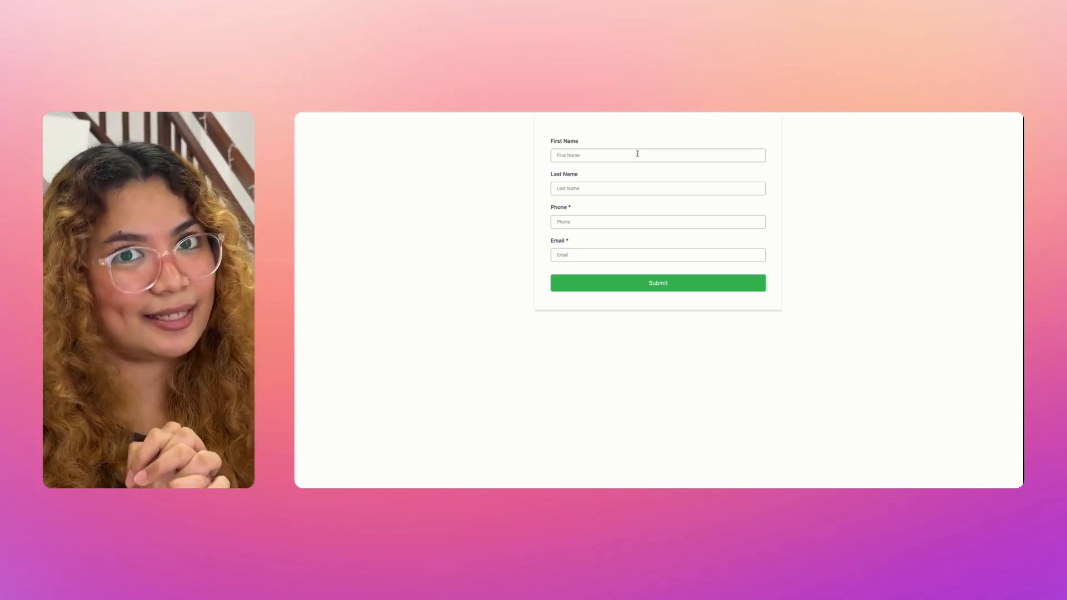
pyautogui.click(637, 153)
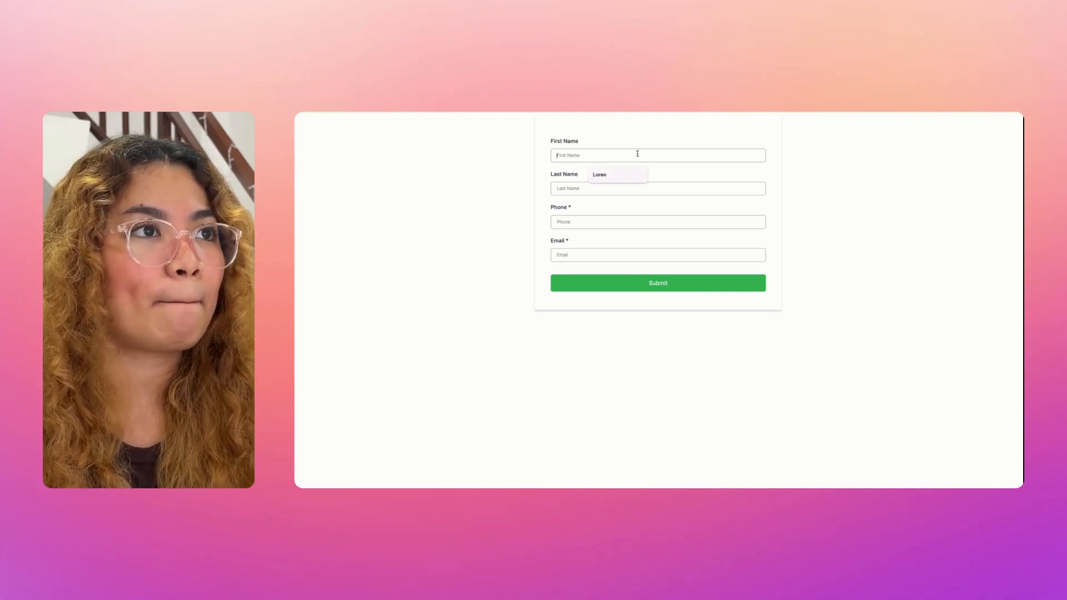
pyautogui.press('Tab')
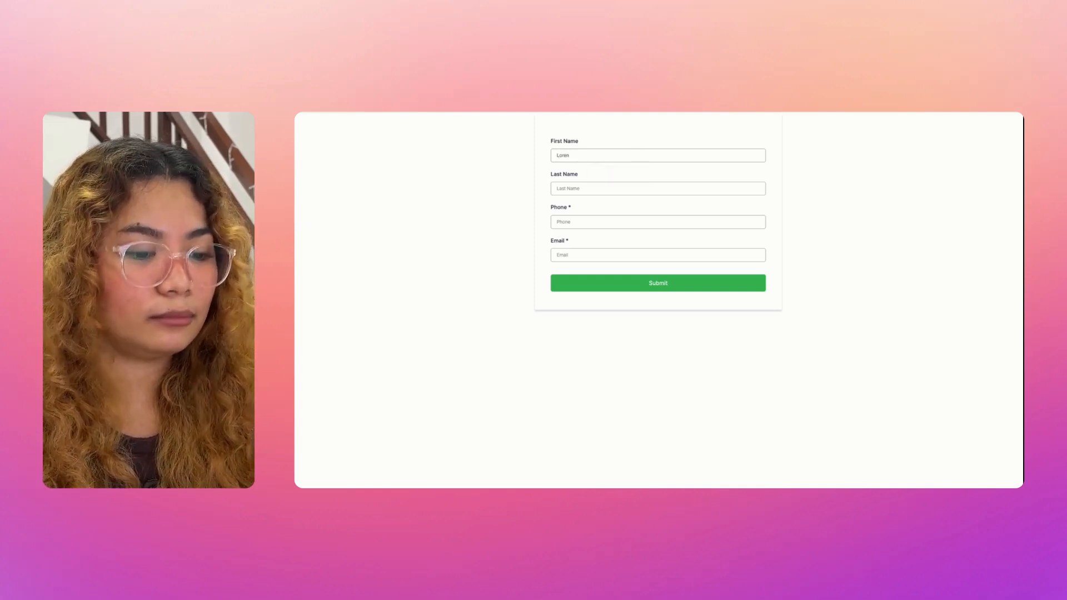
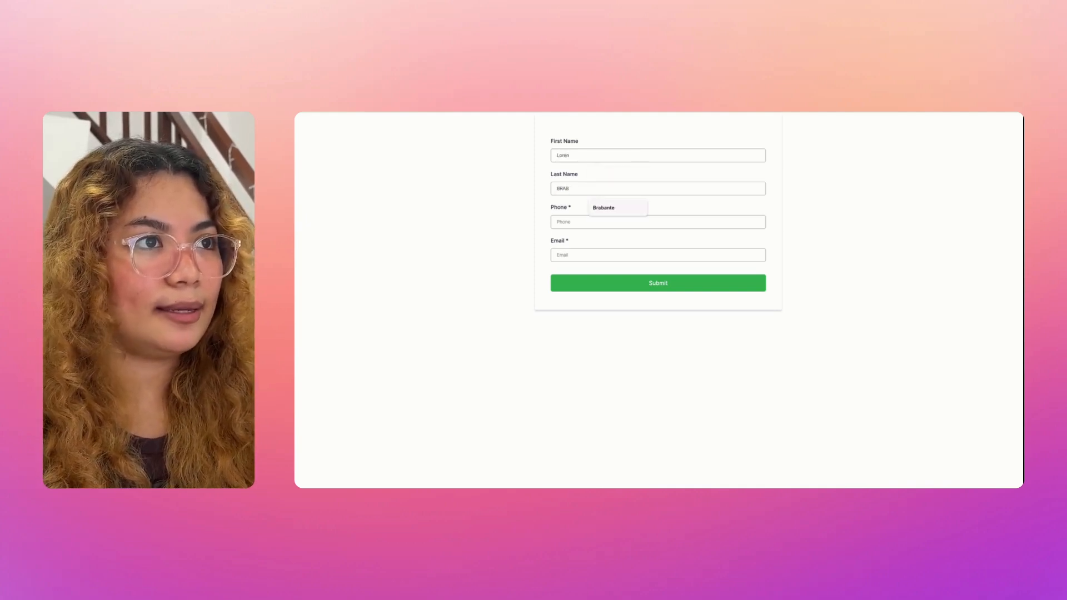
# Step: Accept the suggested last name, add the phone number and email, then submit the form
pyautogui.click(603, 208)
pyautogui.click(578, 222)
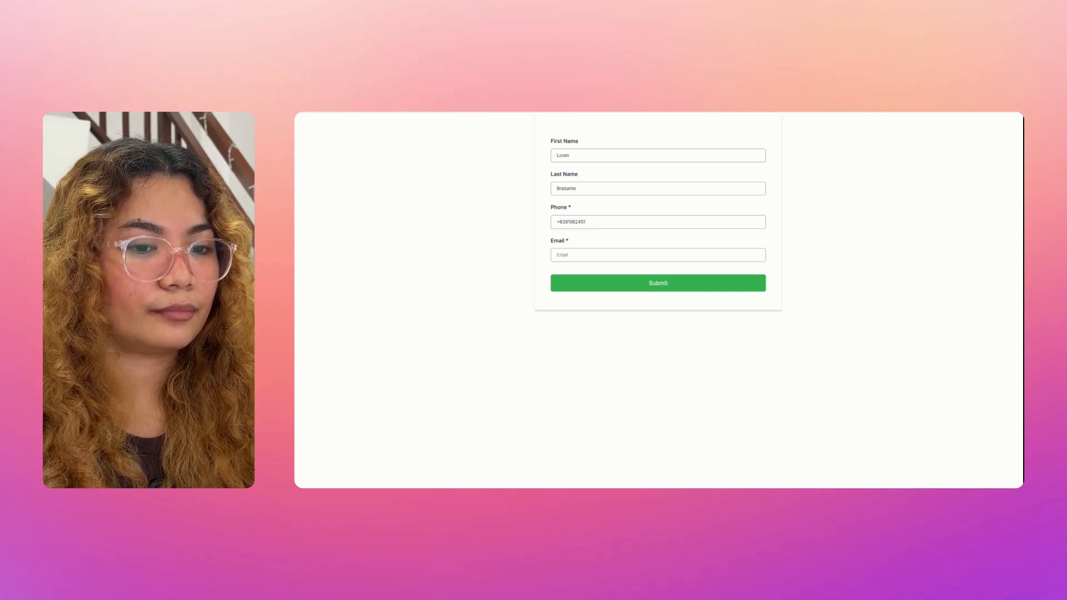
pyautogui.click(567, 255)
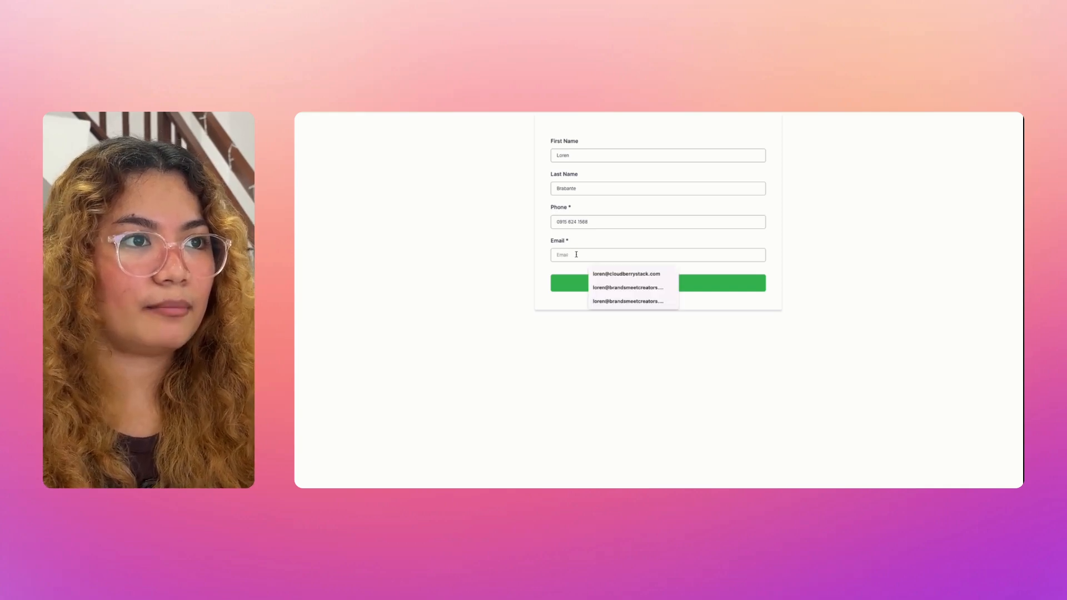
pyautogui.click(667, 274)
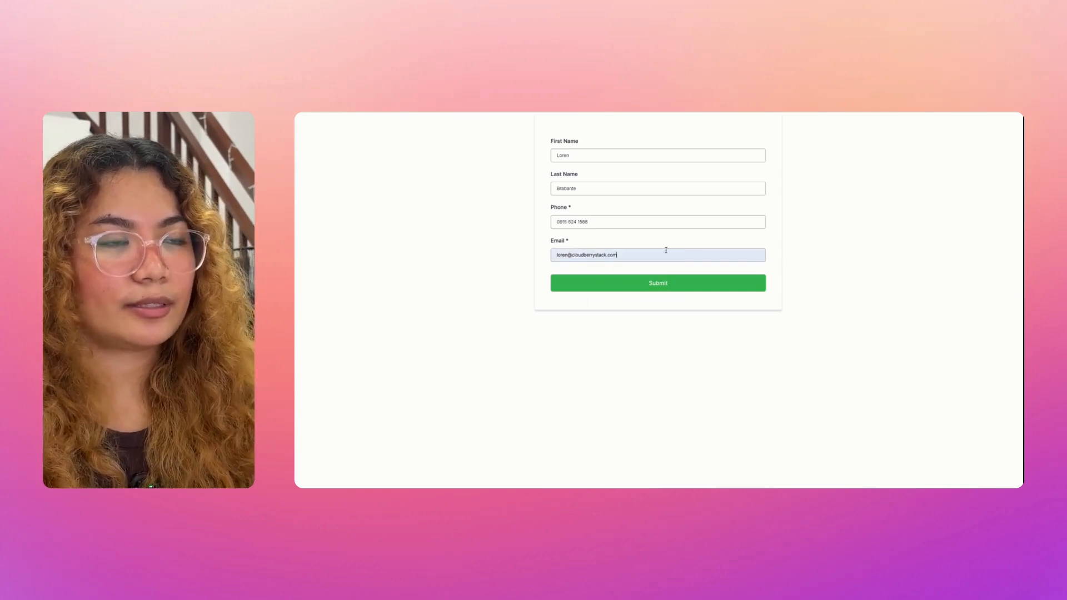
pyautogui.click(676, 284)
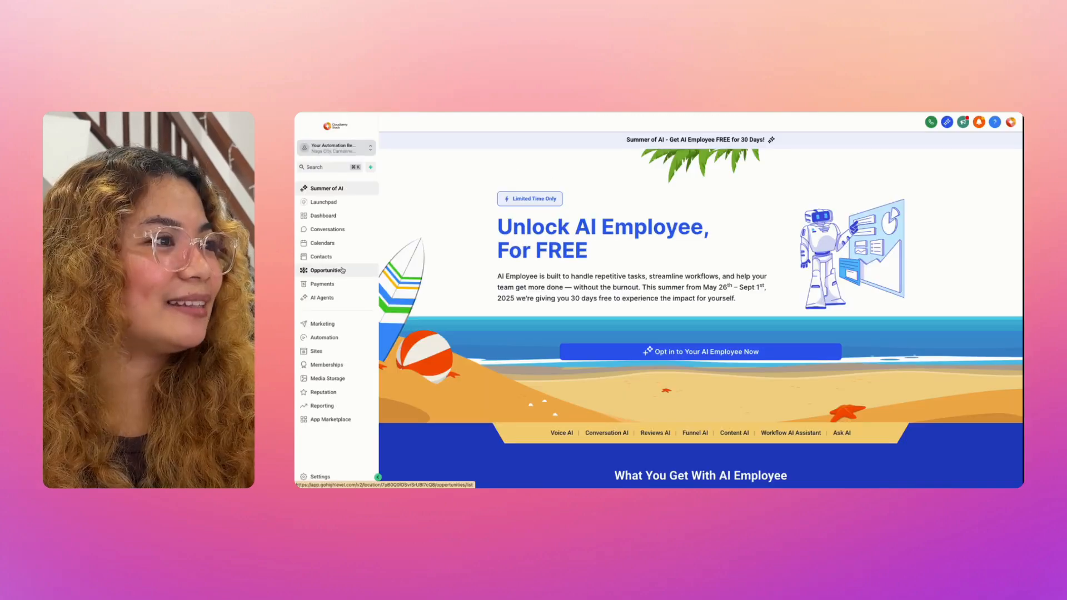
# Step: Open Opportunities, inspect the test lead's card under New Lead, and cancel without changes
pyautogui.click(343, 271)
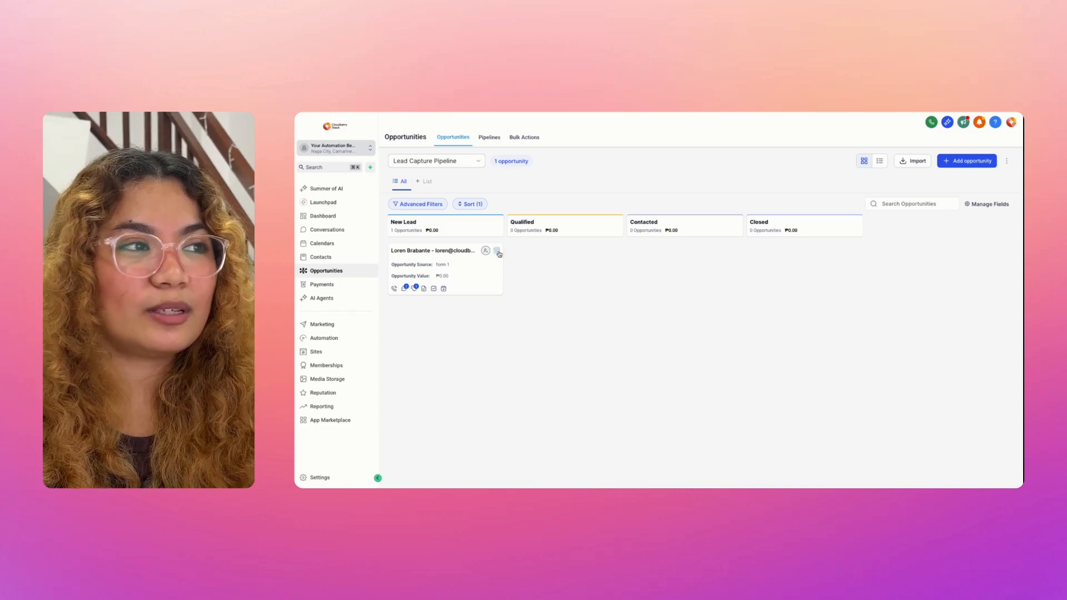
pyautogui.click(490, 276)
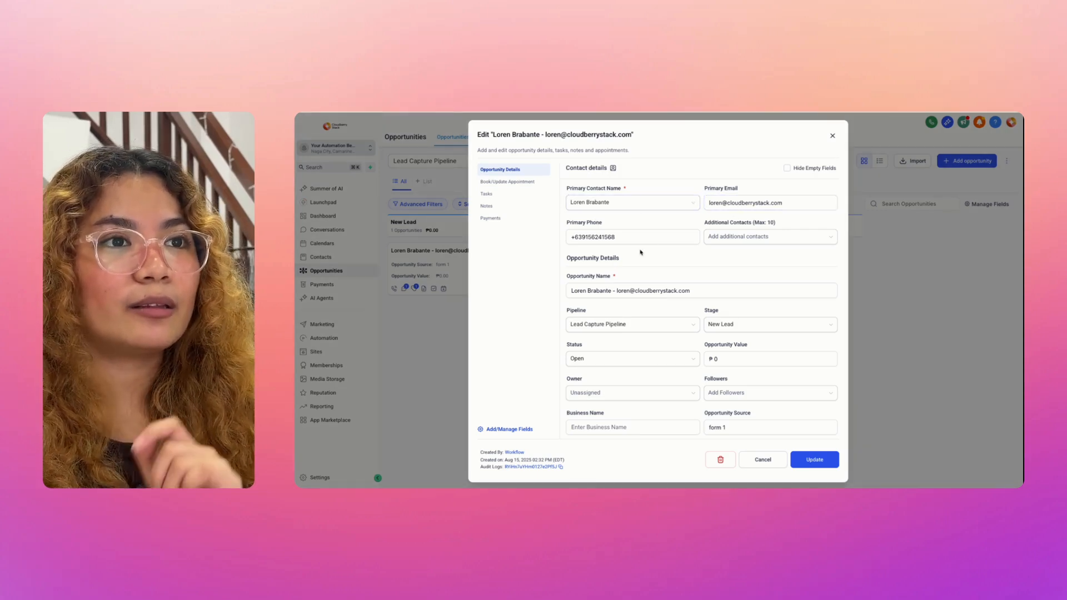
pyautogui.moveTo(652, 133); pyautogui.dragTo(479, 134)
pyautogui.click(678, 141)
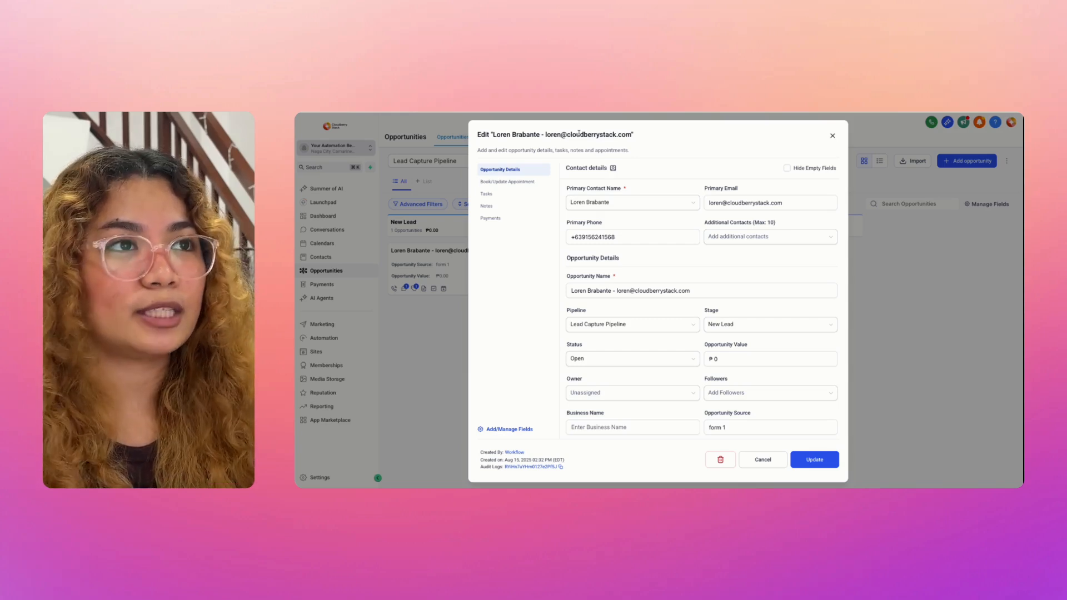
pyautogui.click(832, 136)
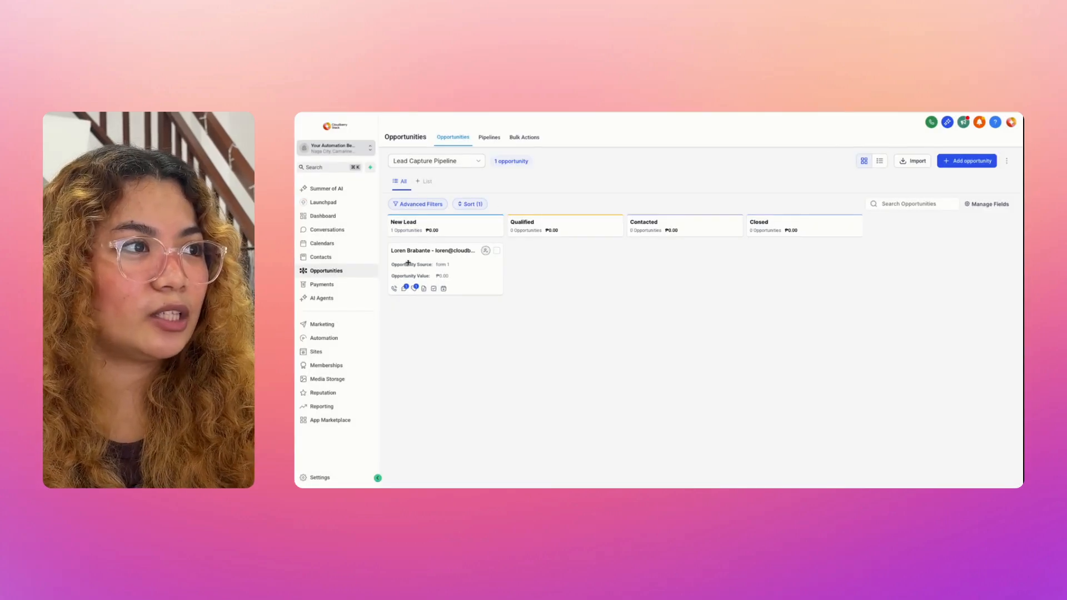